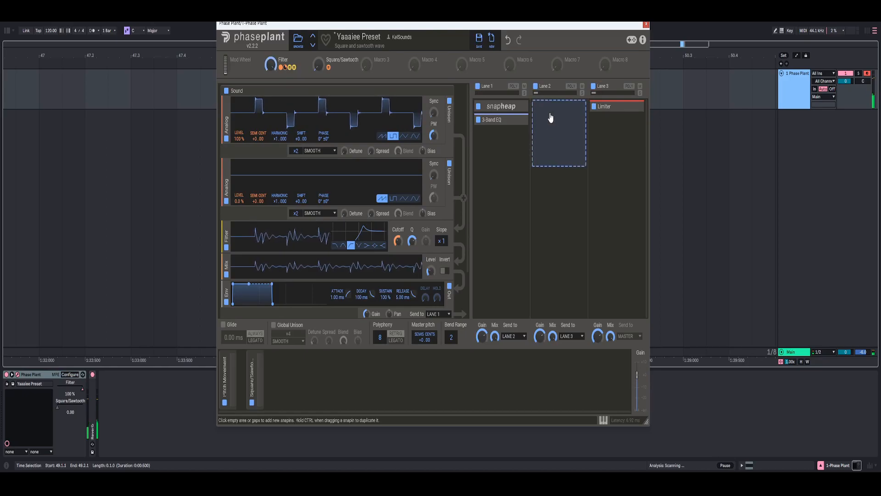
- Examine the Snap Heap effect in Lane 1 of the finished preset, and close both plugin windows
double_click(501, 106)
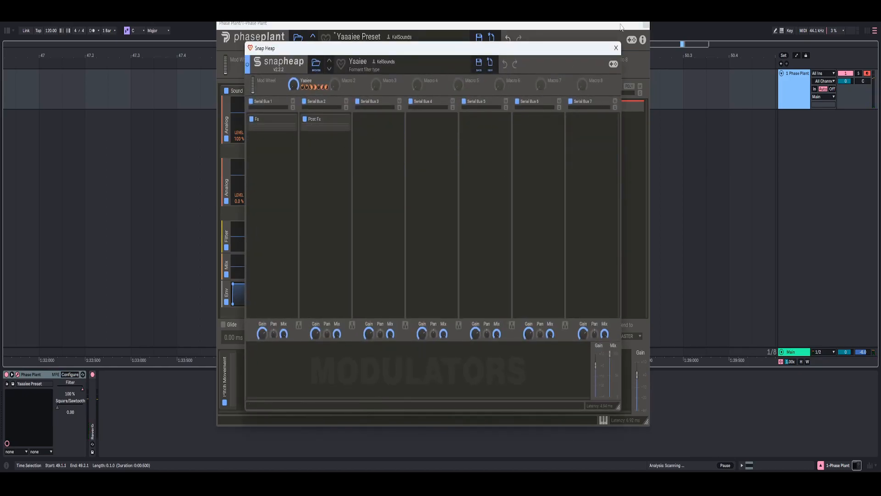
left_click(616, 47)
left_click(646, 24)
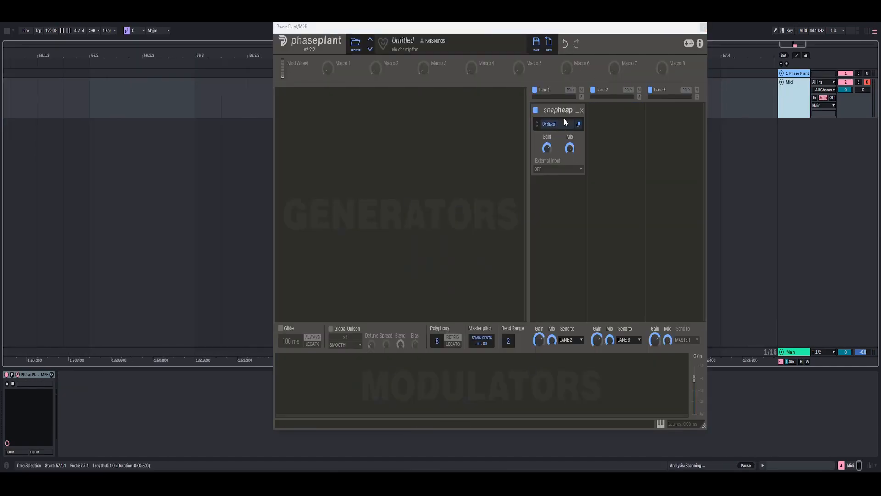
- Close the plugin window, open the empty MIDI clip in an enlarged note editor, and add a note near its start
left_click(703, 28)
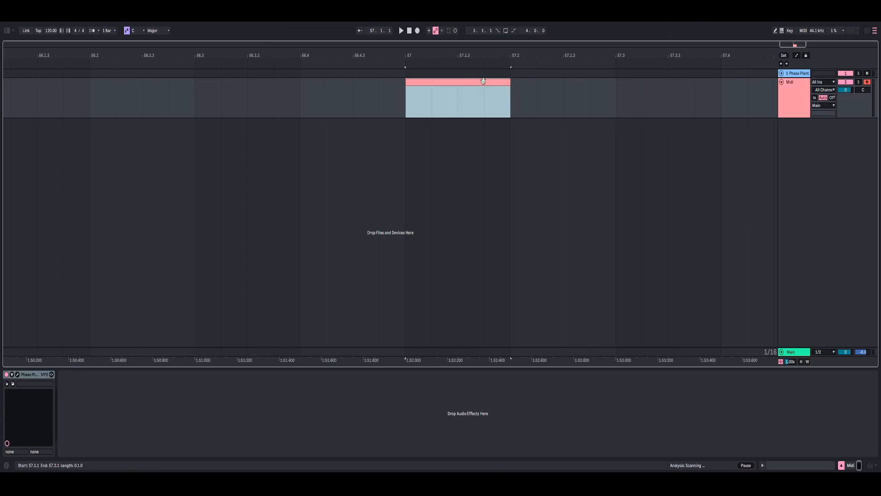
left_click(795, 464)
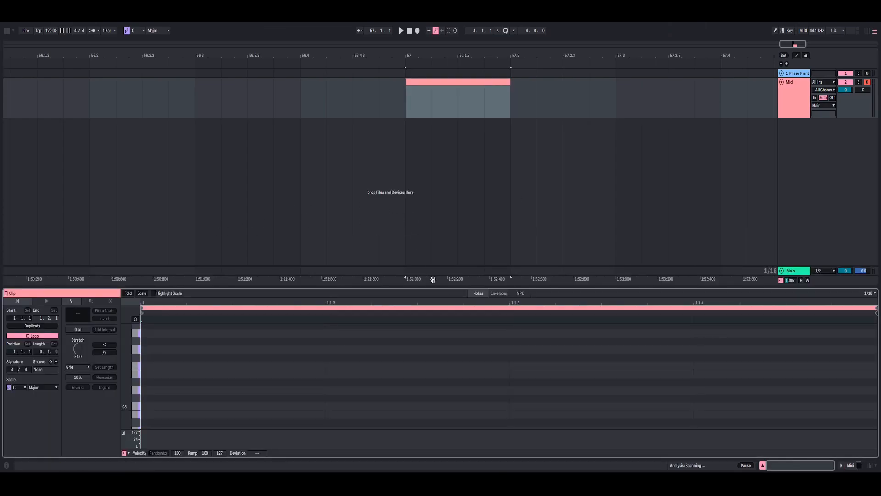
left_click_drag(439, 290, 390, 227)
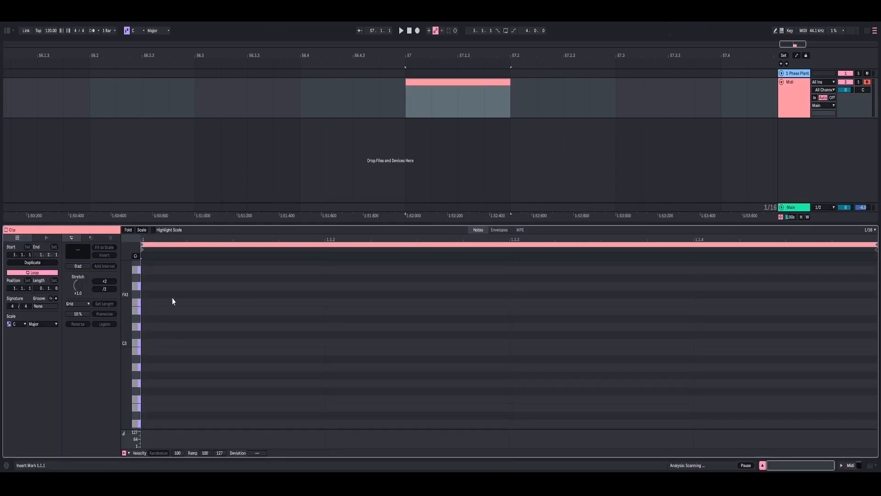
double_click(172, 304)
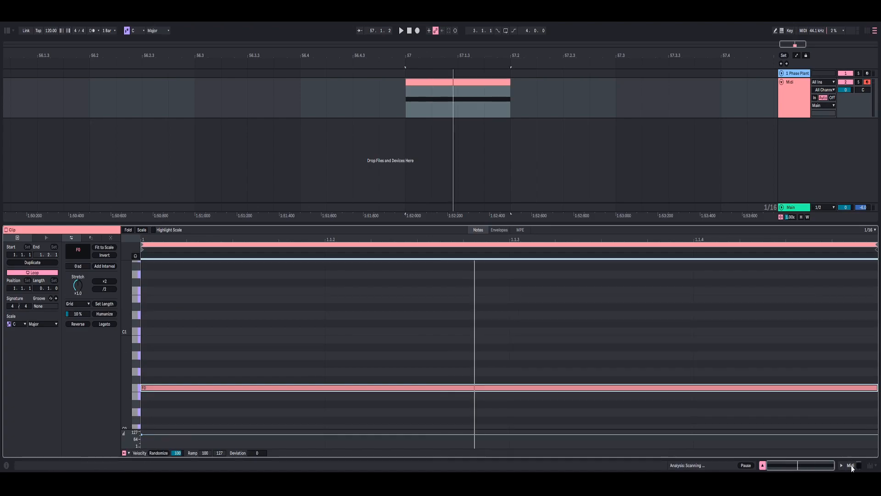
- Reopen Phase Plant on the Midi track and add an Analog generator with a square waveform
left_click(851, 465)
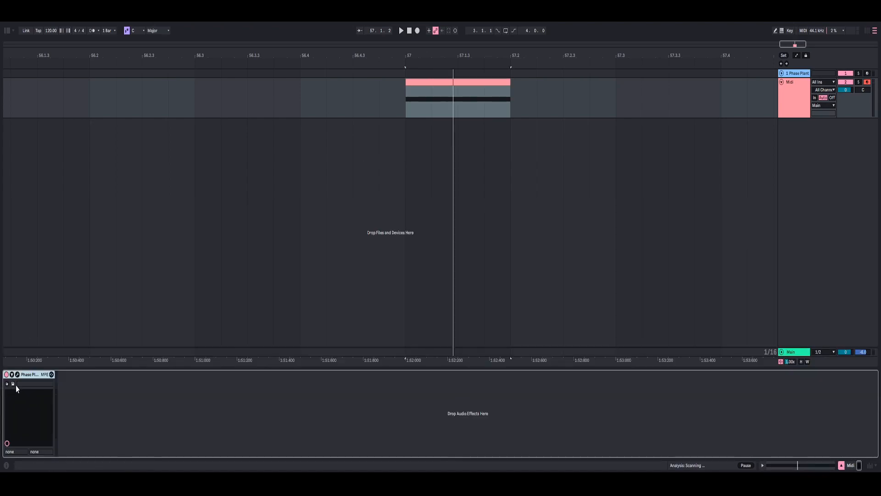
left_click(13, 384)
left_click(451, 113)
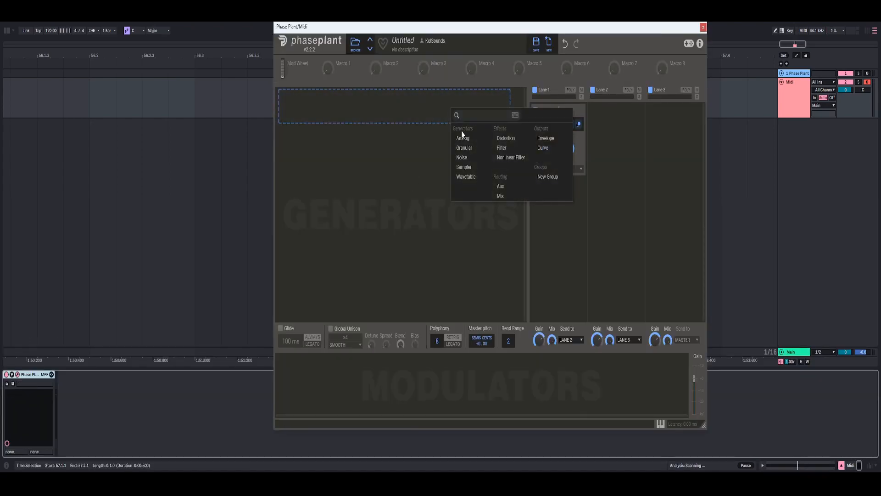
left_click(467, 139)
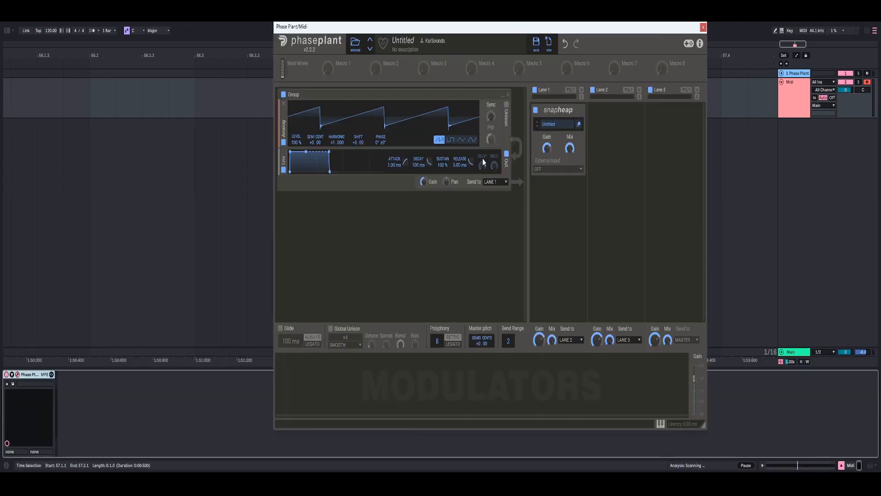
left_click(451, 141)
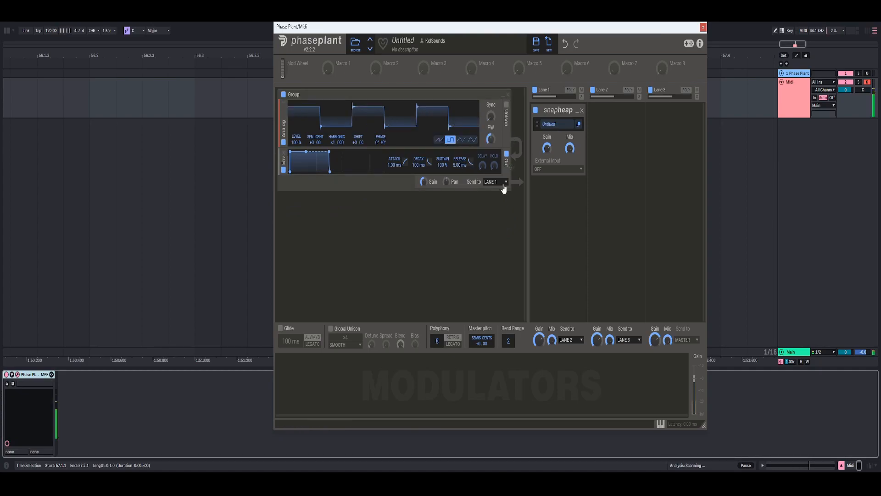
- Open the Lane 1 Snap Heap and add a Gain effect set to -2 dB on Serial Bus 1
left_click(579, 128)
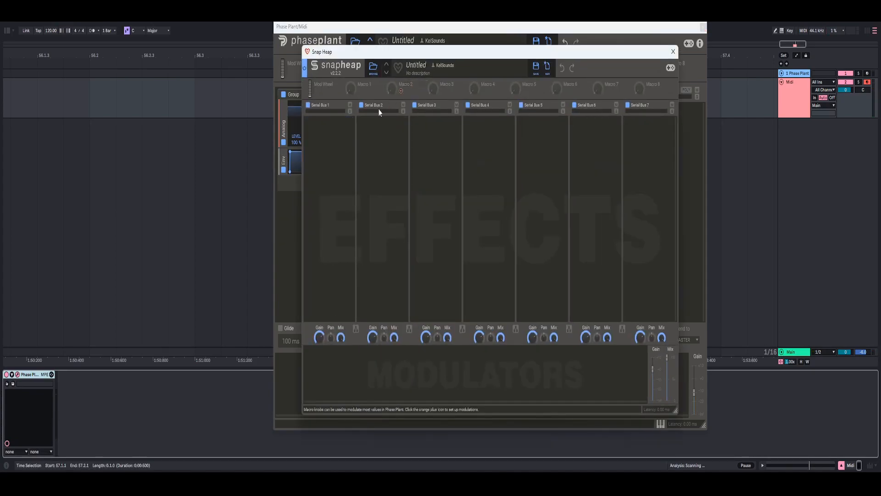
left_click(346, 134)
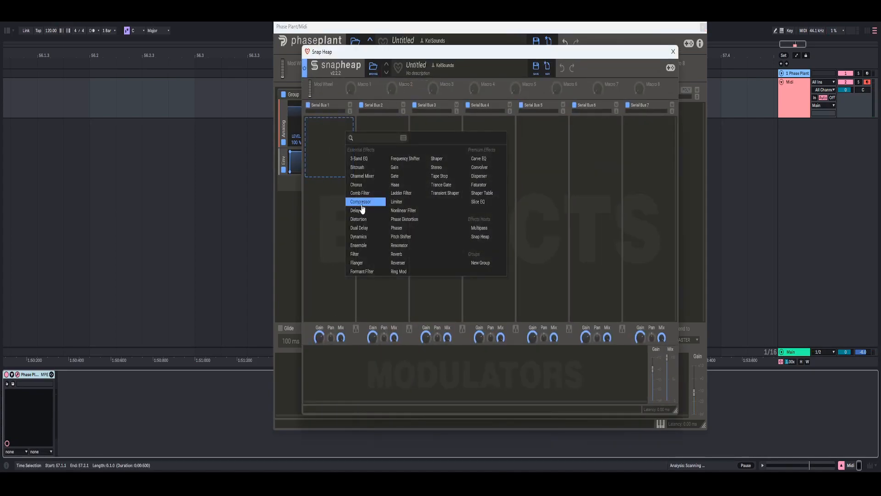
left_click(406, 169)
right_click(323, 139)
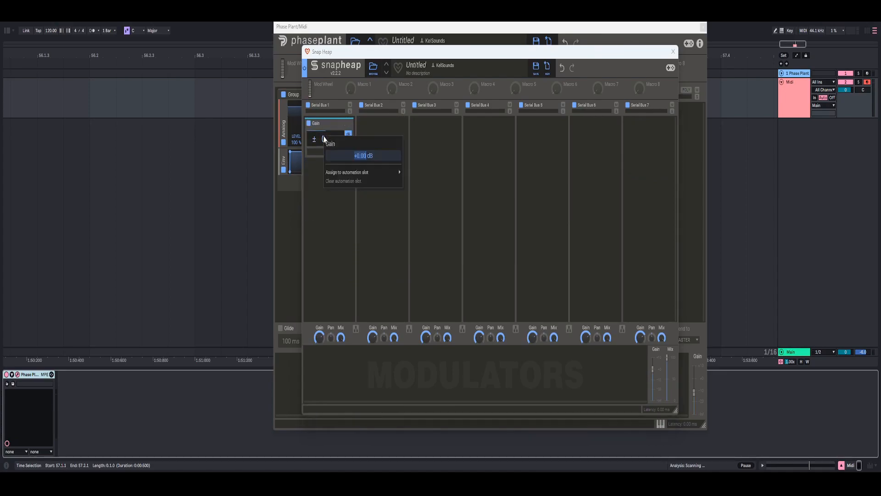
type("- 2")
key("Return")
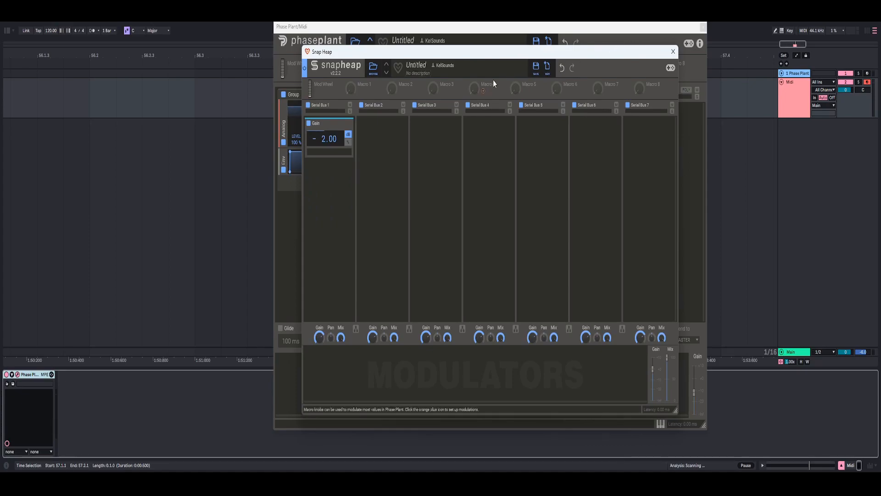
- Add a Peak-type Filter below Gain with increased Q, an adjusted gain and a cutoff of 3000 Hz
left_click(336, 181)
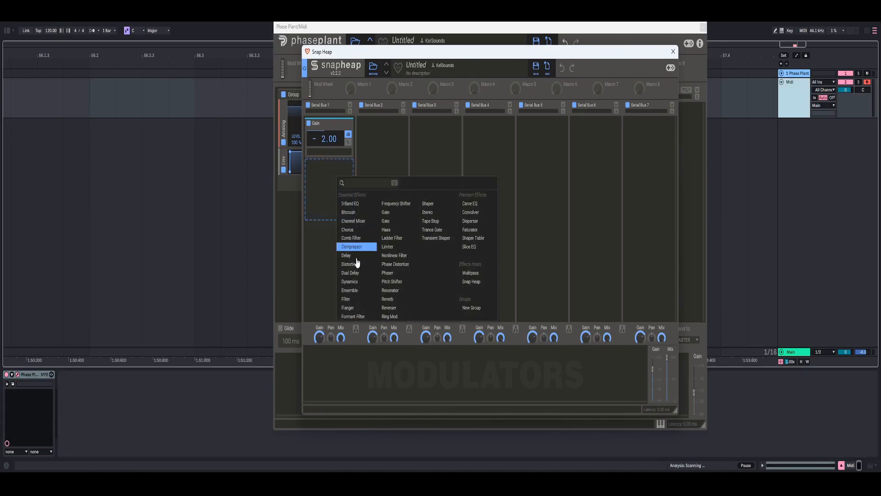
left_click(348, 299)
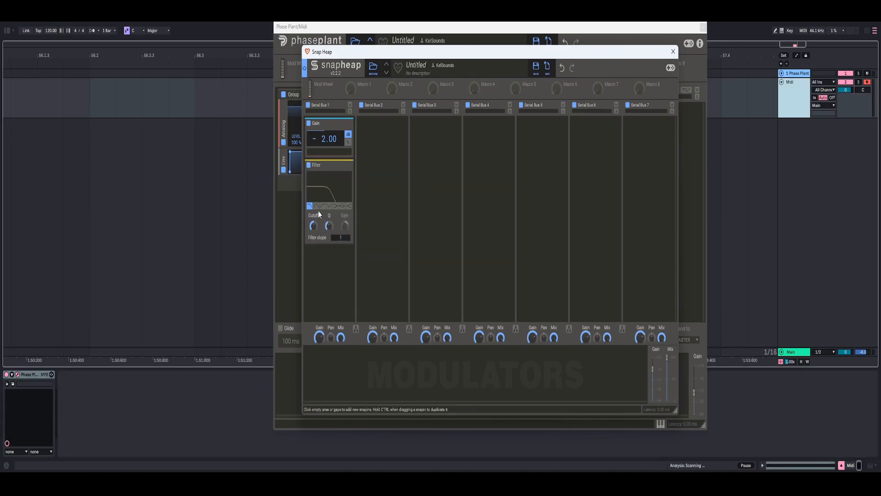
left_click(343, 207)
mouse_move(329, 228)
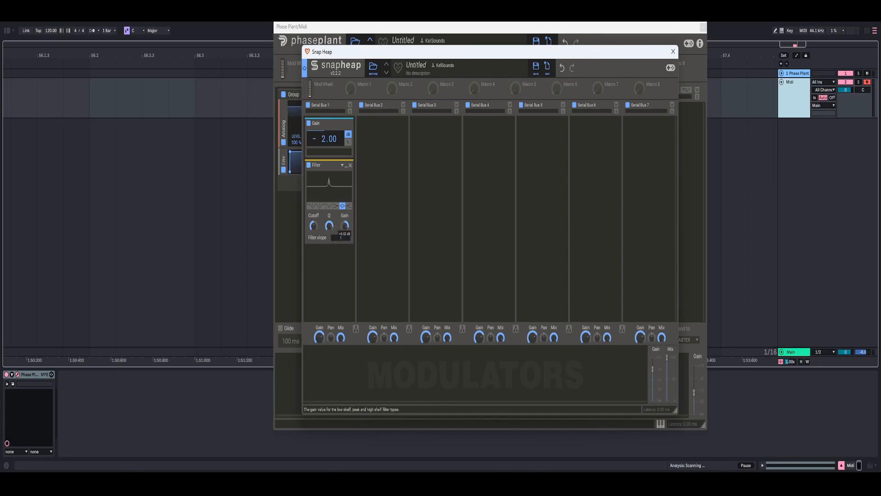
right_click(344, 226)
type("10 dB")
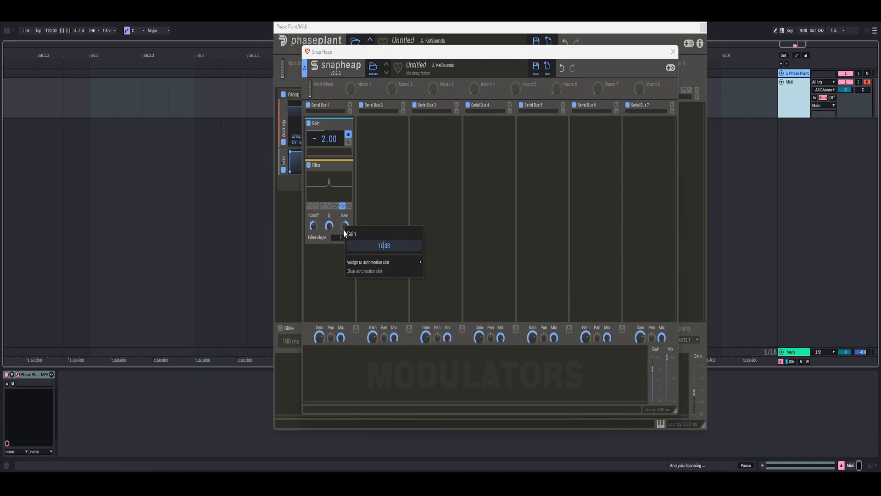
key("Return")
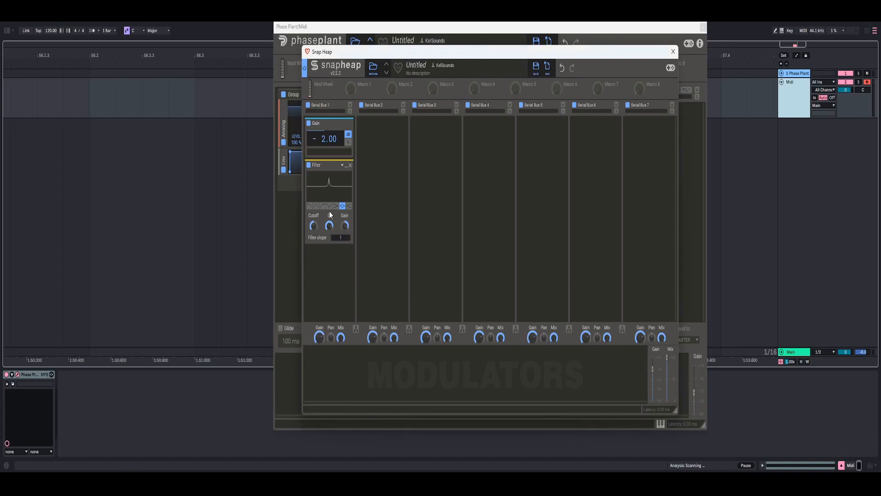
right_click(315, 226)
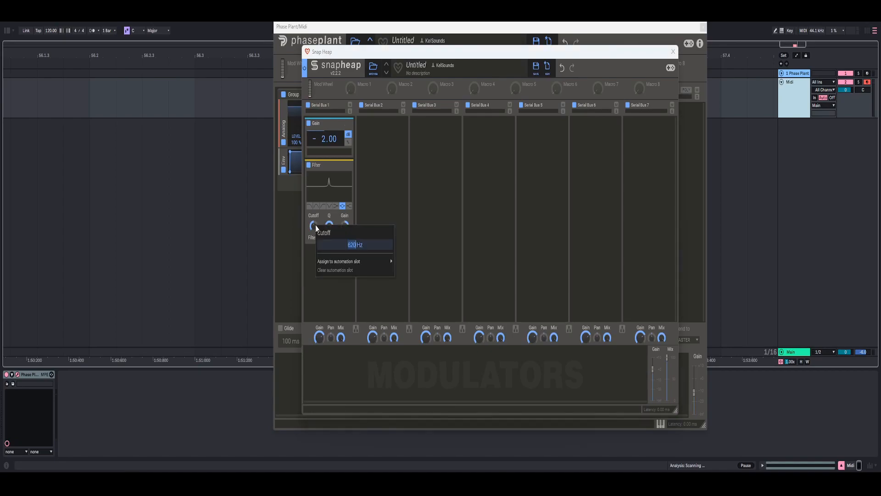
type("3000")
key("Return")
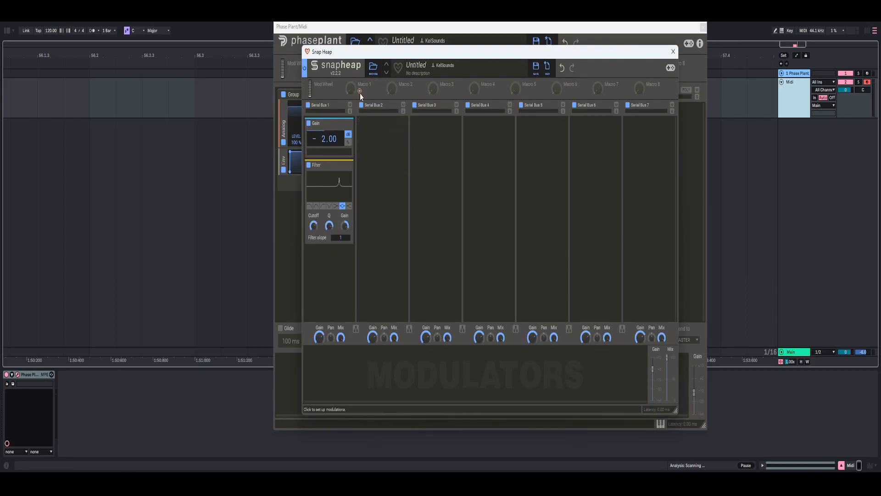
- Modulate the first Filter's cutoff with Macro 1 and enter 1231 as the modulation's end value
left_click_drag(359, 91, 315, 233)
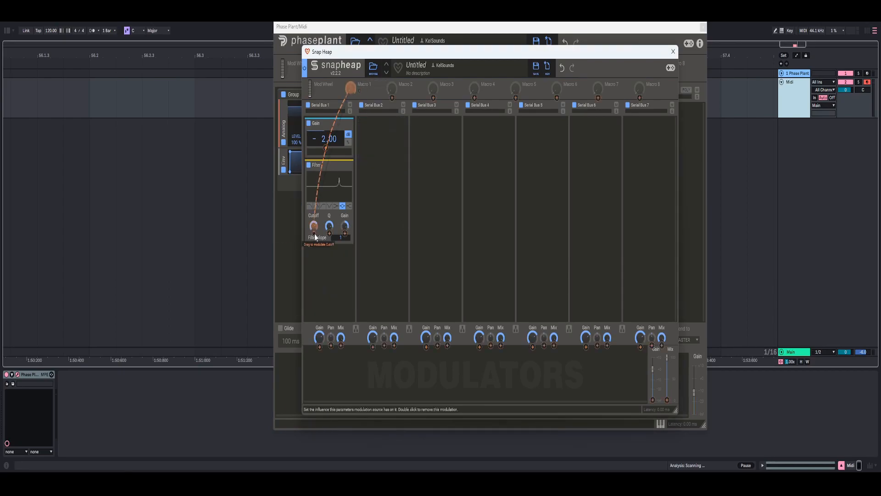
right_click(315, 233)
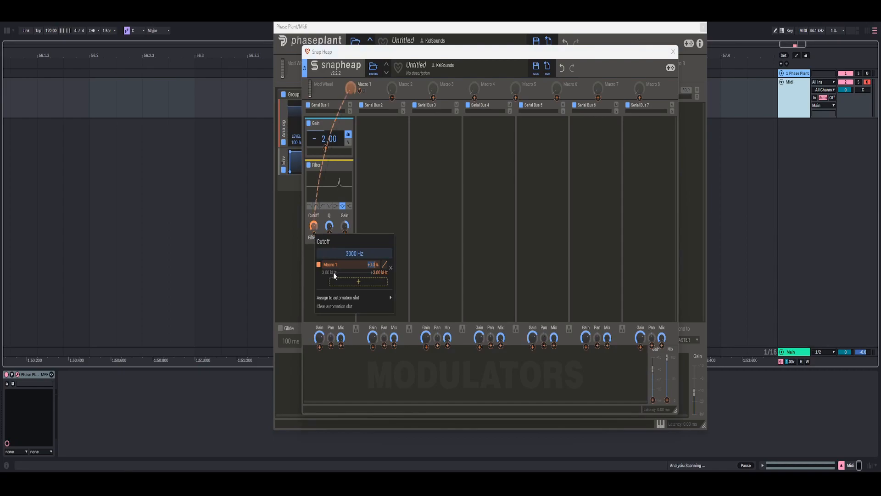
double_click(376, 272)
type("12")
type("31")
key("Return")
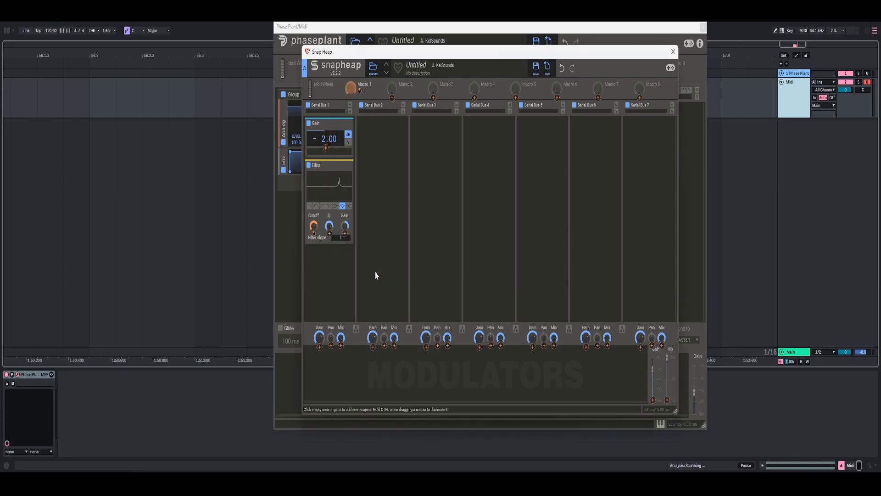
- Sweep Macro 1 up and back down to audition the filter while raising Phase Plant's output gain
left_click_drag(352, 94, 352, 82)
left_click_drag(695, 395, 695, 387)
left_click_drag(351, 87, 351, 98)
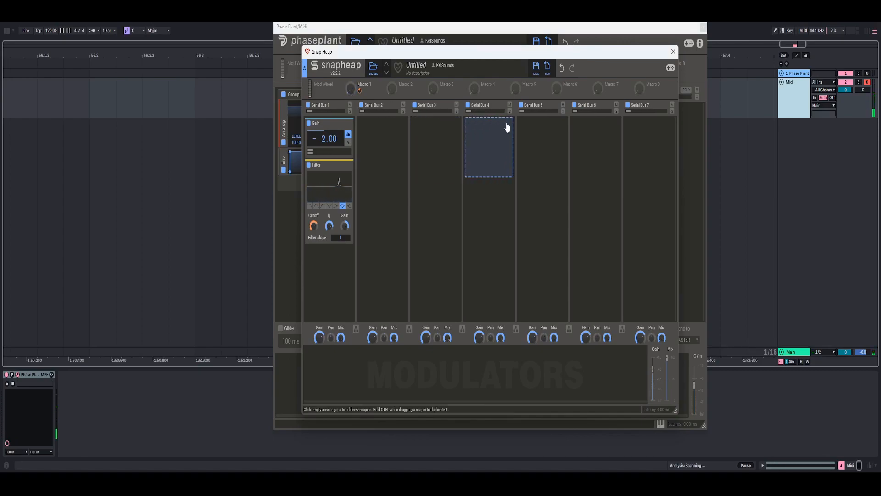
- Add a second Peak-type Filter below the first, increase its Q, and set its gain to 10 dB
left_click(331, 264)
left_click(346, 393)
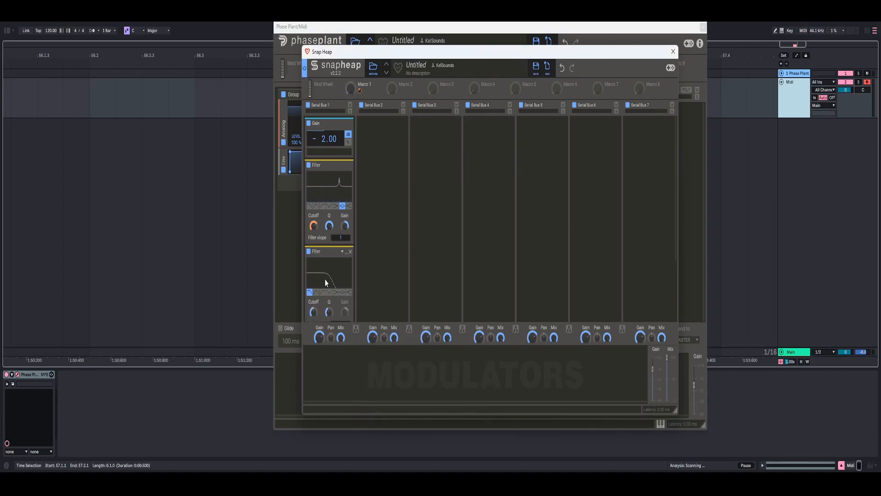
scroll(333, 282, "down", 3)
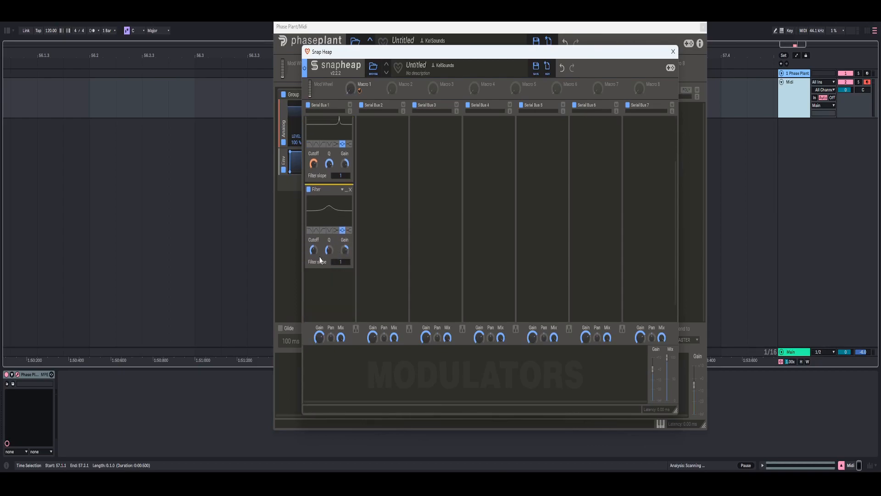
left_click_drag(328, 250, 328, 237)
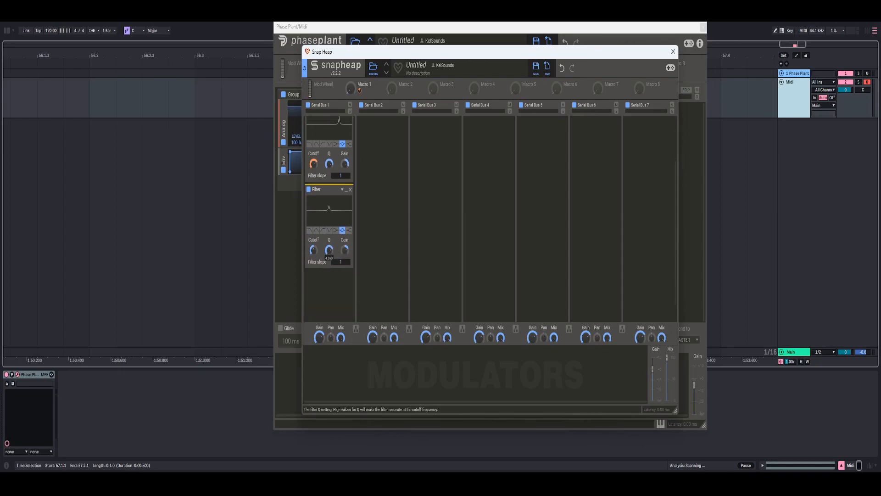
right_click(345, 256)
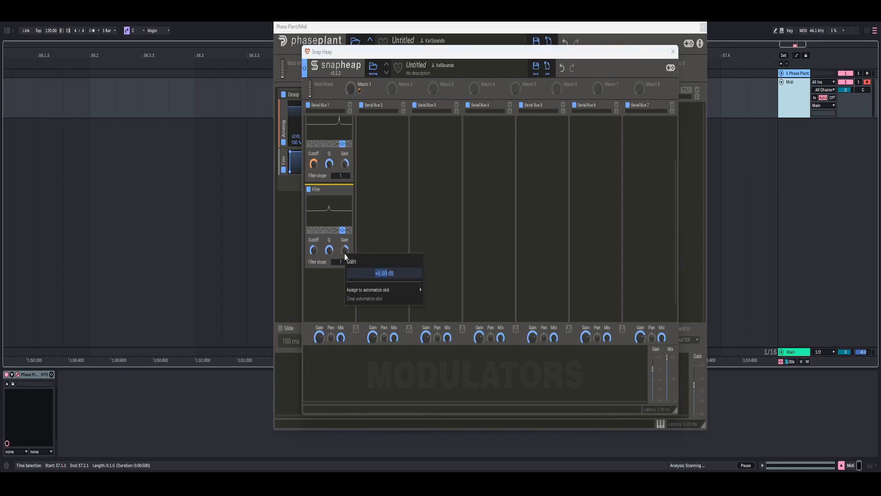
type("10")
key("Return")
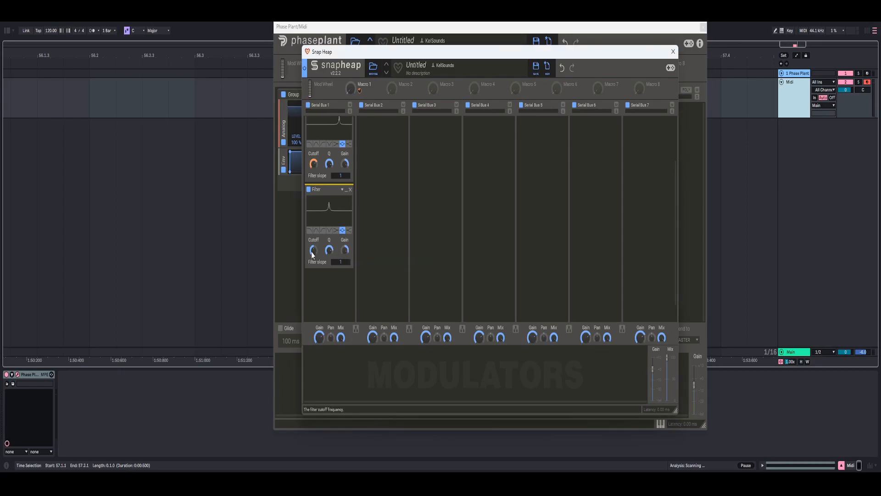
- Set the second Filter's cutoff to 450 Hz
left_click_drag(312, 252, 312, 251)
right_click(314, 254)
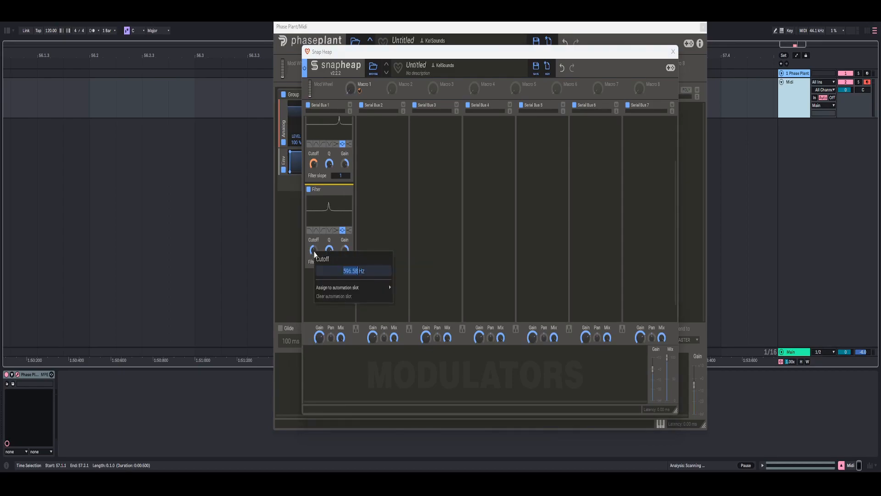
type("440")
key("Return")
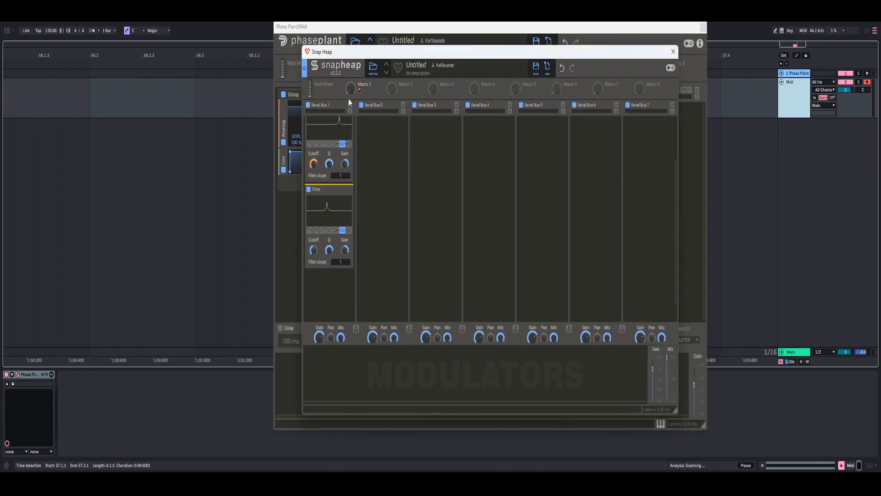
- Modulate the second Filter's cutoff with Macro 1 and enter the modulation's end frequency
left_click_drag(364, 93, 314, 259)
right_click(314, 257)
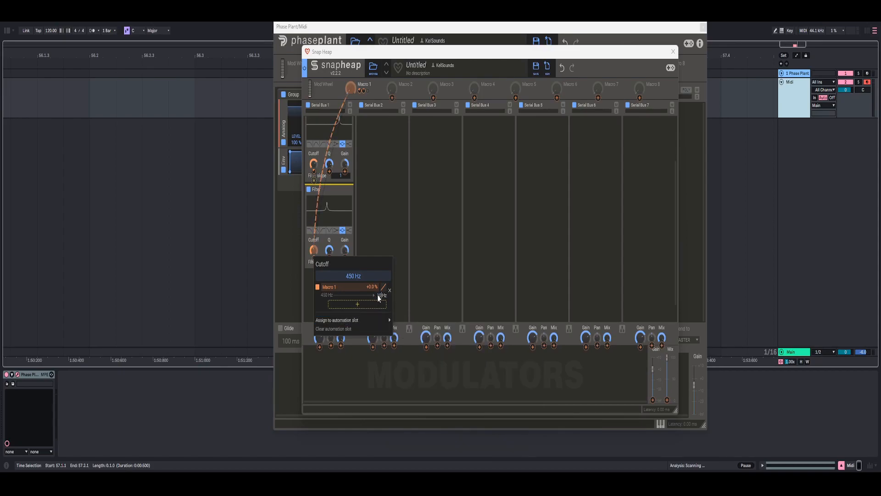
type("00")
key("Return")
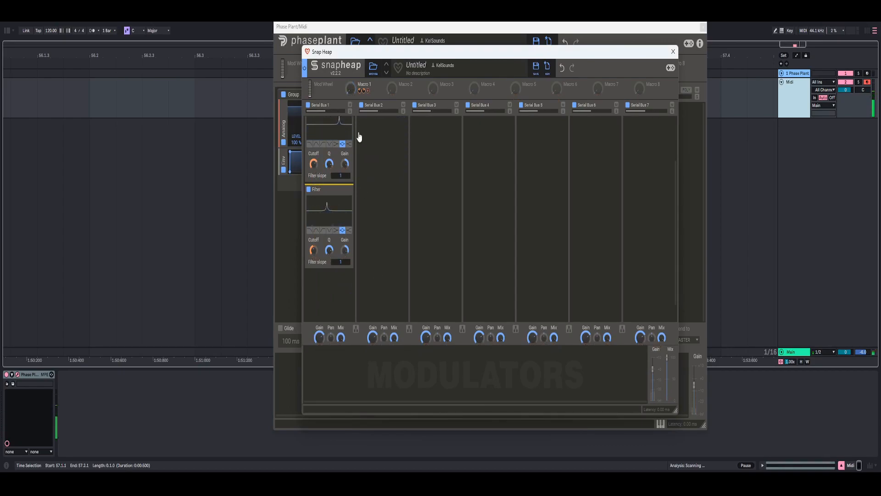
- Minimize the Gain and both Filter effects on Serial Bus 1, and add a Multipass below them
scroll(350, 213, "up", 3)
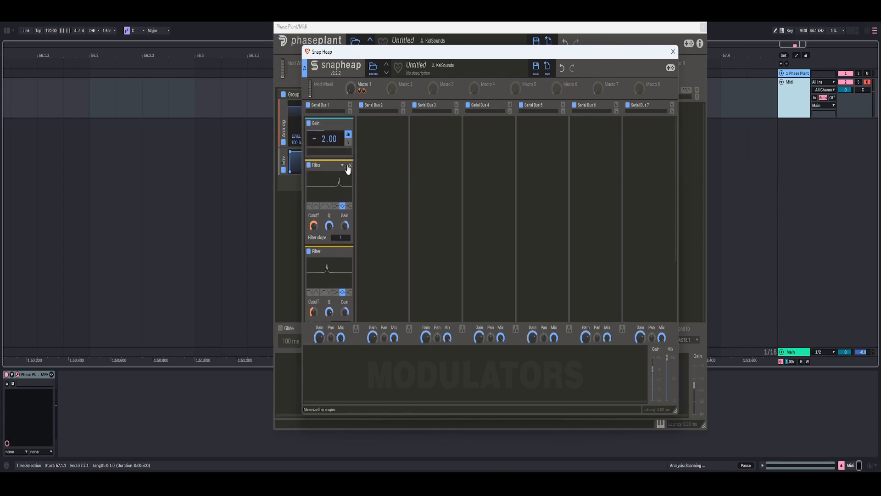
left_click(348, 169)
left_click(343, 177)
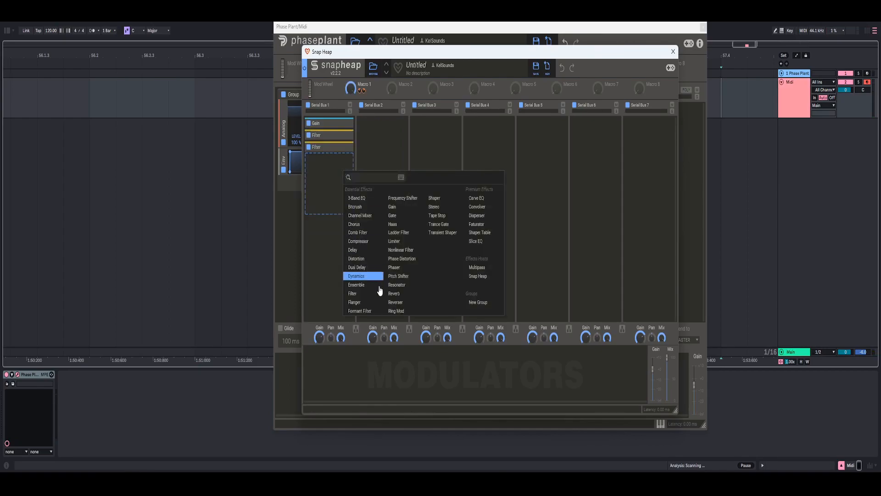
left_click(477, 267)
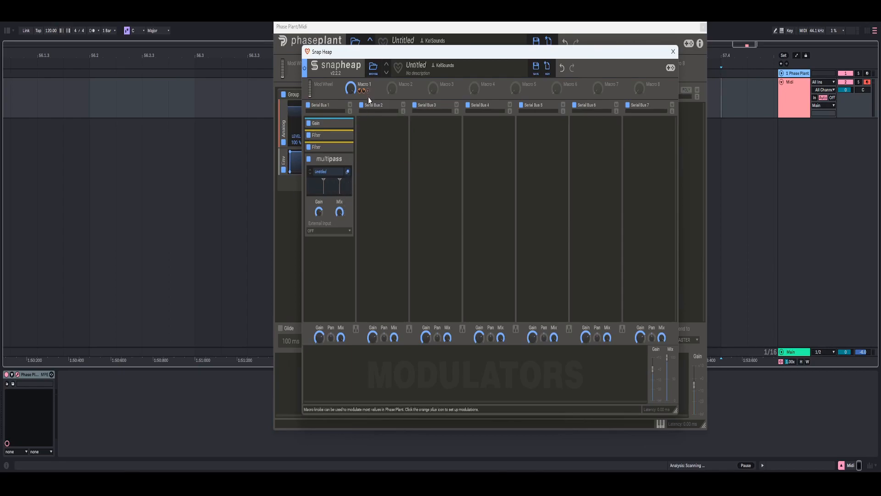
- Open the Multipass editor beside Snap Heap and set its band crossovers to about 616 Hz and 2.27 kHz
left_click(347, 173)
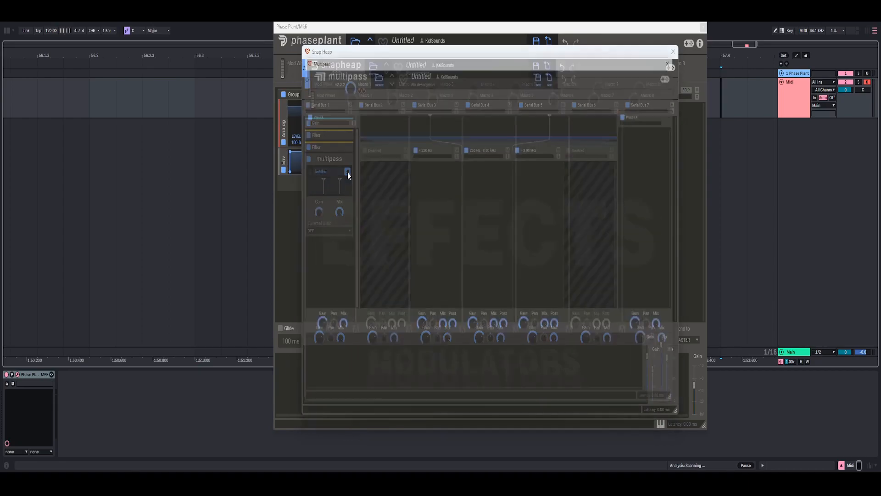
left_click_drag(626, 51, 675, 50)
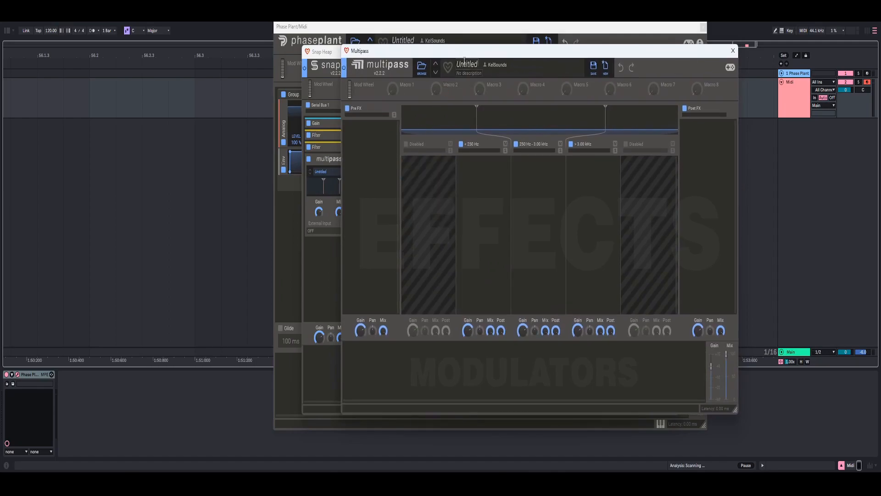
left_click_drag(469, 51, 532, 45)
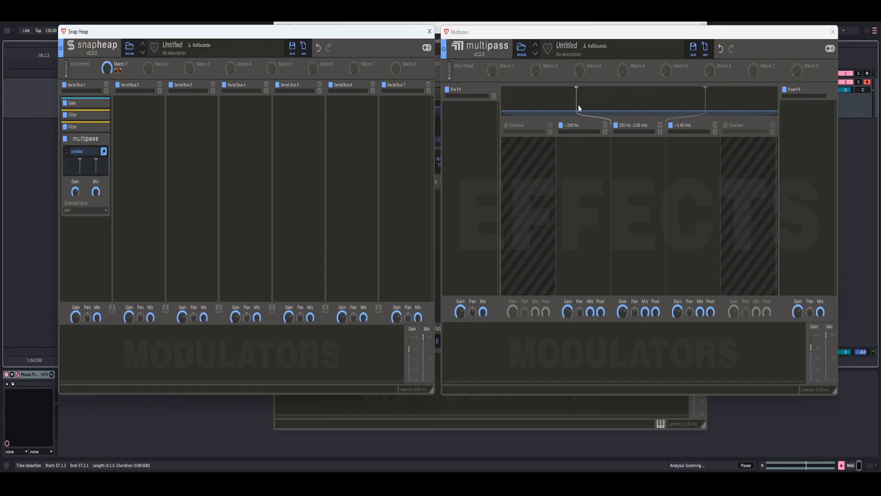
mouse_move(579, 105)
left_mouse_down()
mouse_move(605, 101)
mouse_move(578, 93)
left_mouse_up()
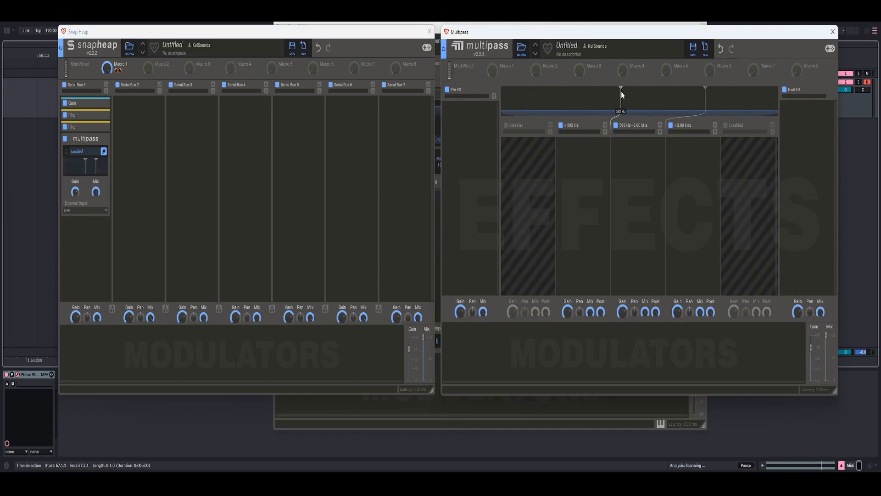
left_click_drag(622, 92, 623, 91)
left_click_drag(707, 98, 691, 98)
- Add a Dynamics effect to the Multipass's middle band and raise its upward compression threshold
left_click(637, 184)
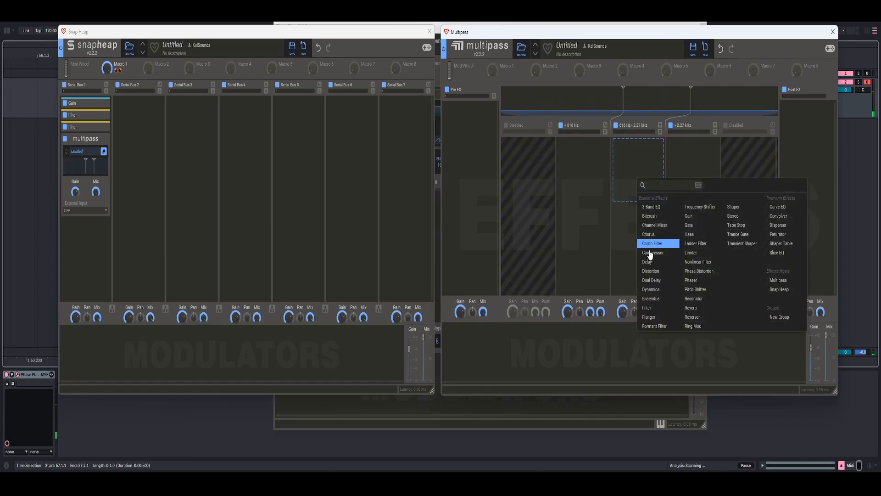
left_click(656, 289)
left_click_drag(643, 181, 654, 193)
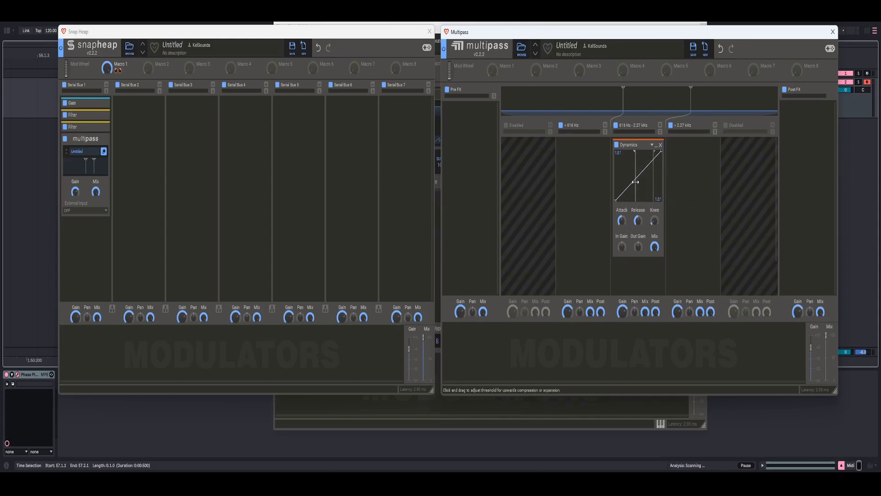
left_click_drag(636, 182, 643, 181)
- Set the Low Ratio of the middle band's Dynamics effect to 2:1
right_click(620, 201)
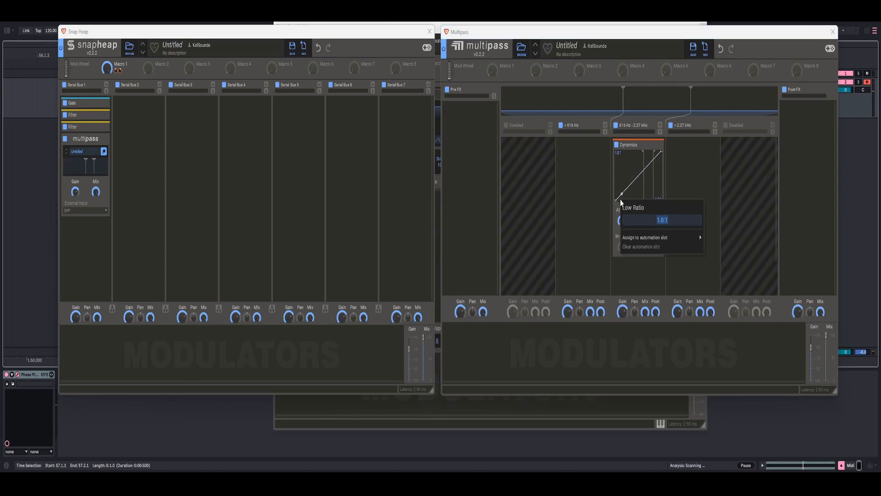
type("2")
key("Return")
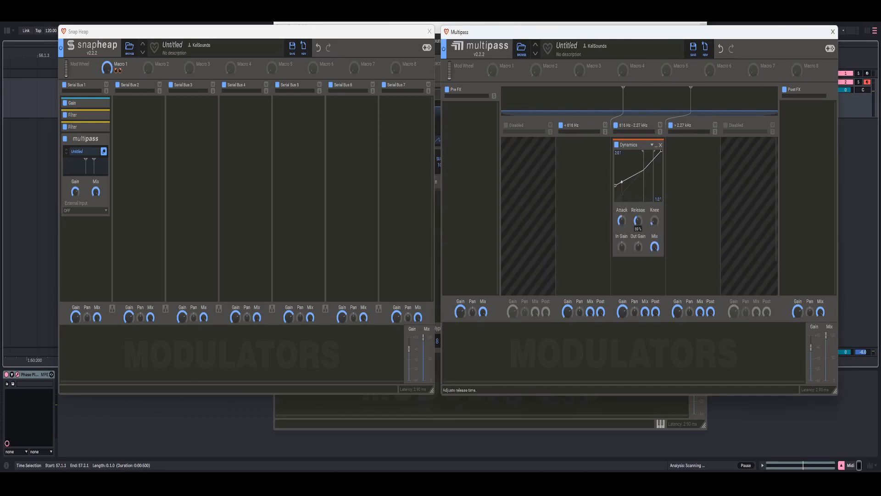
- Close the Multipass editor and move the Snap Heap window back over Phase Plant
left_click(832, 31)
left_click_drag(384, 31, 667, 36)
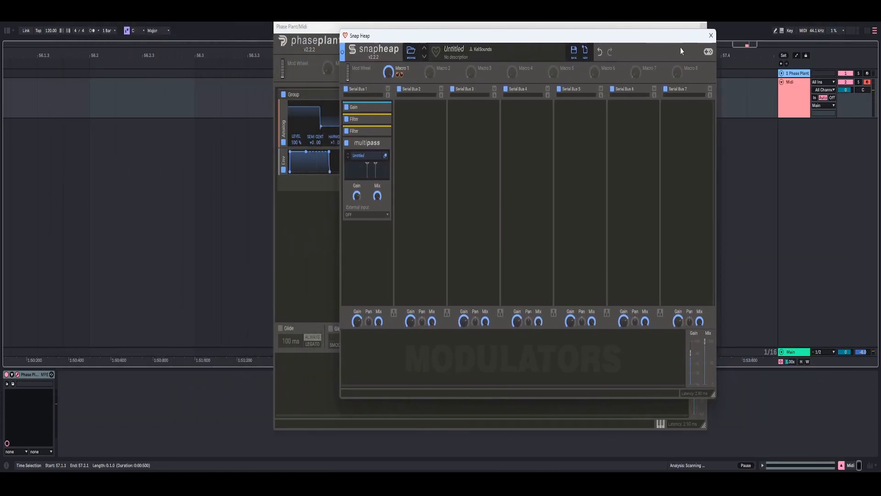
left_click_drag(446, 37, 381, 31)
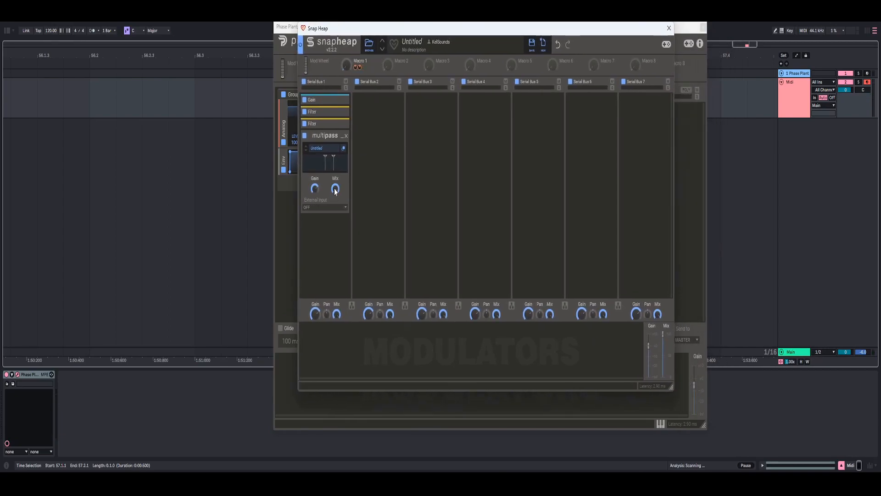
- Turn the Multipass Mix fully down, modulate it with Macro 1, and sweep the macro to test it
left_click_drag(333, 196, 333, 248)
left_click_drag(362, 68, 336, 137)
left_click_drag(346, 68, 346, 23)
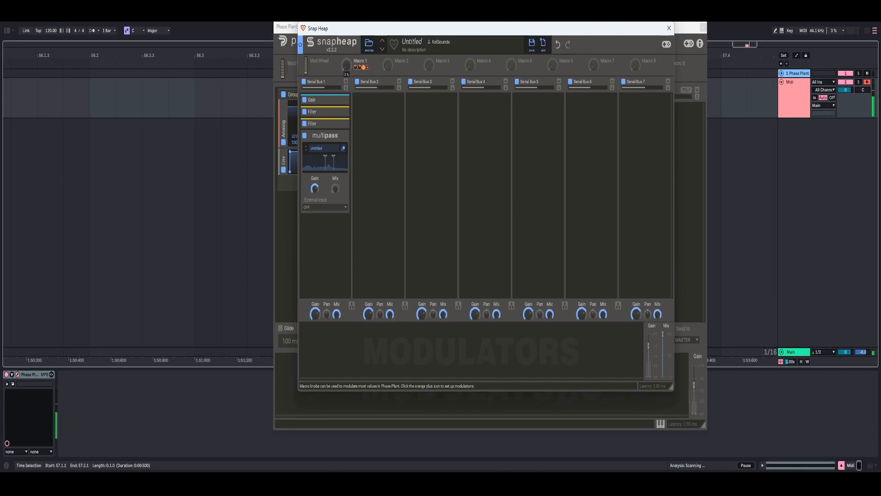
- Add a Disperser below the Multipass on Serial Bus 1 and set its frequency to 1.50 kHz
left_click(325, 192)
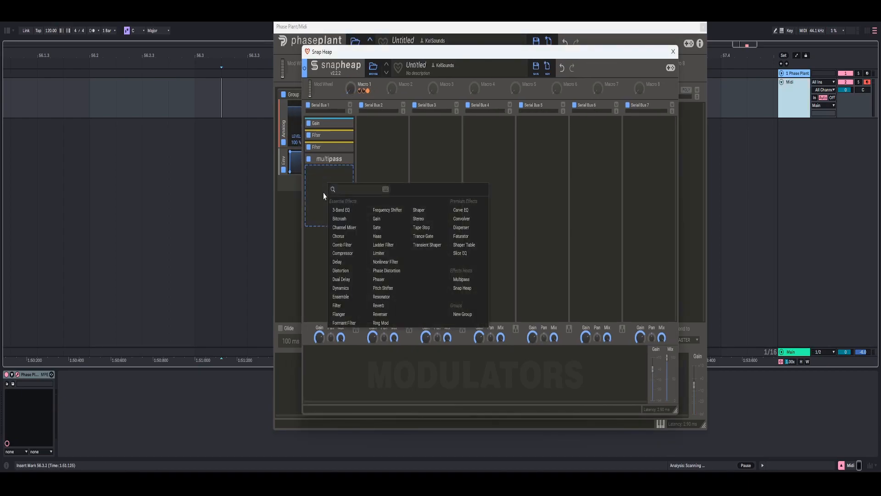
left_click(461, 227)
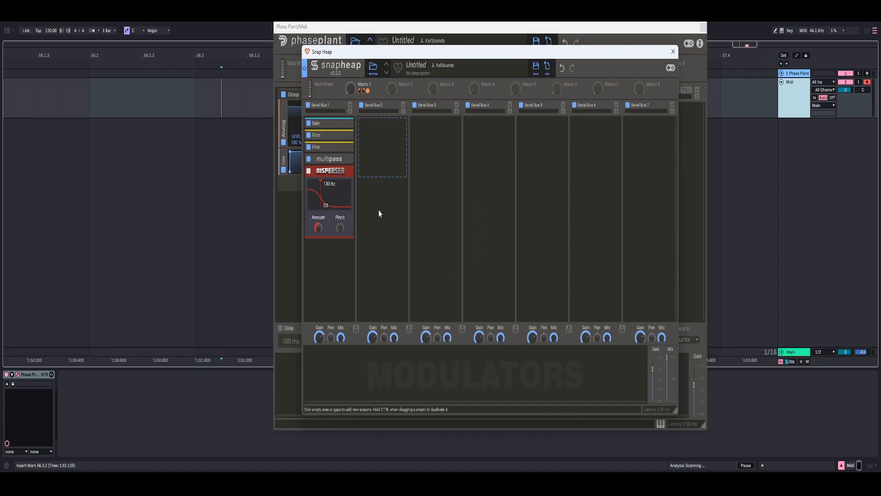
right_click(322, 197)
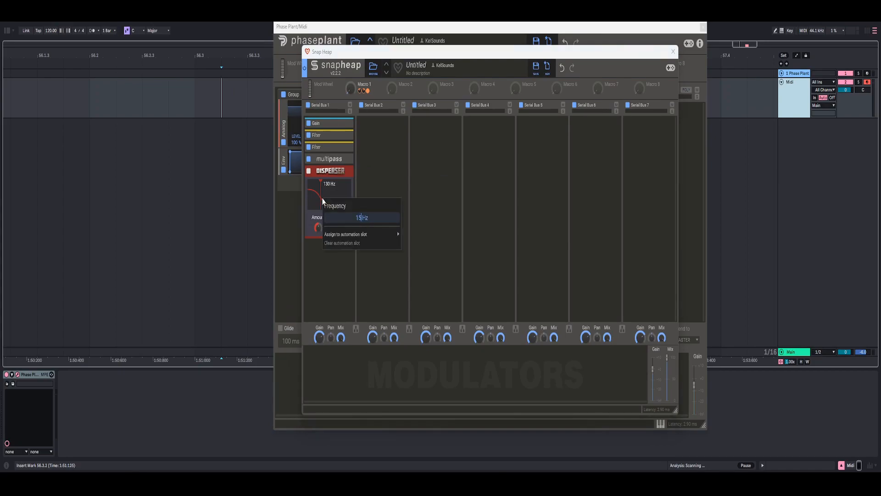
key("Return")
- Set the Disperser's Amount to 13 and lower its frequency to about 1.25 kHz
right_click(317, 228)
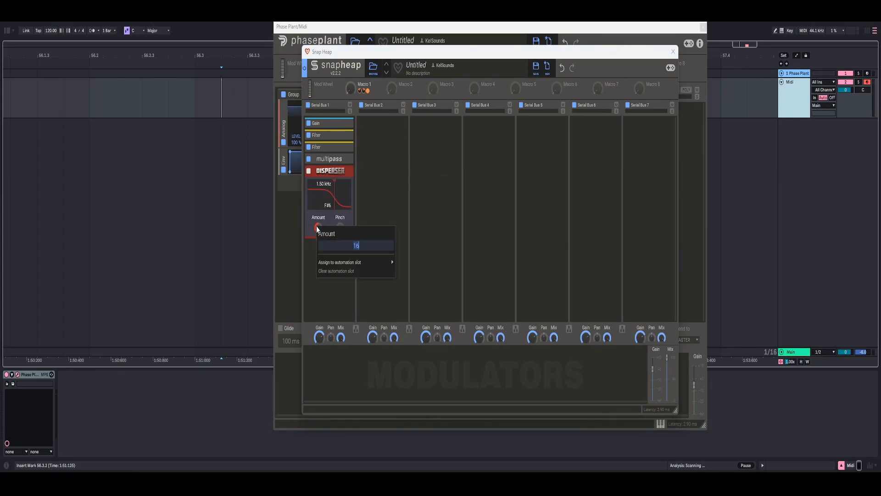
type("13")
key("Return")
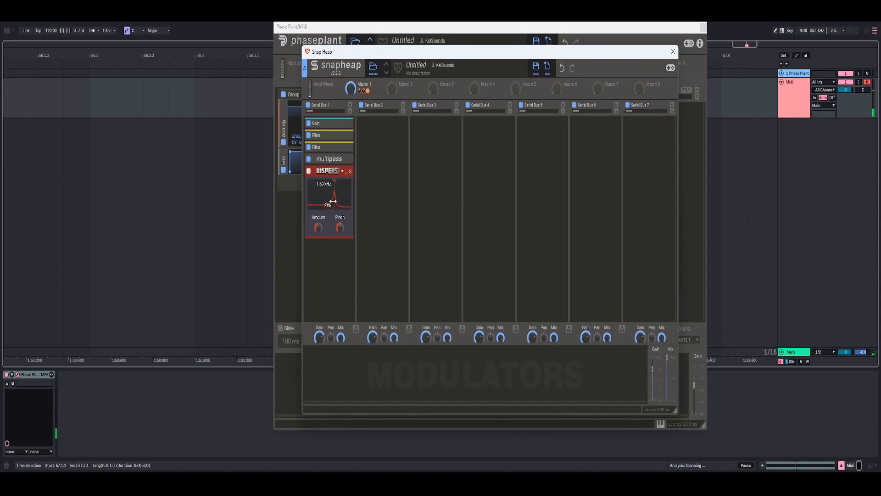
left_click_drag(335, 200, 334, 197)
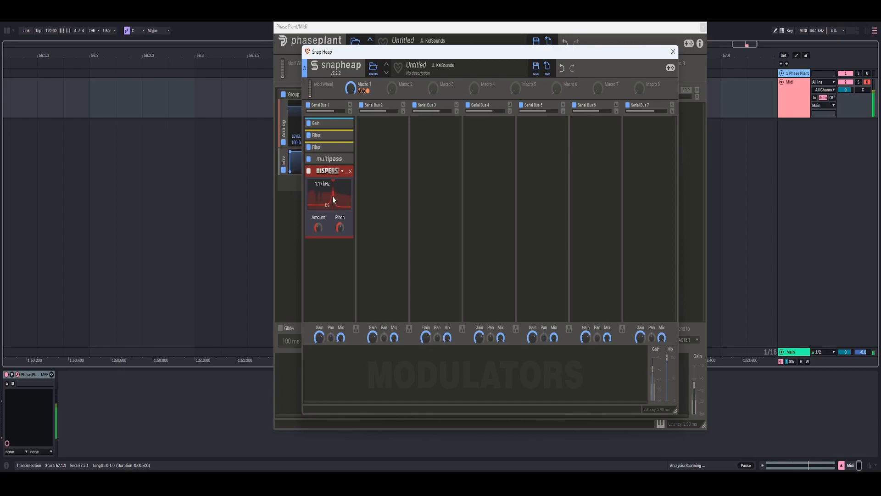
left_click_drag(333, 196, 334, 199)
- Duplicate the Disperser below itself and lower the copy's frequency to about 1.04 kHz
left_click_drag(327, 172, 334, 219)
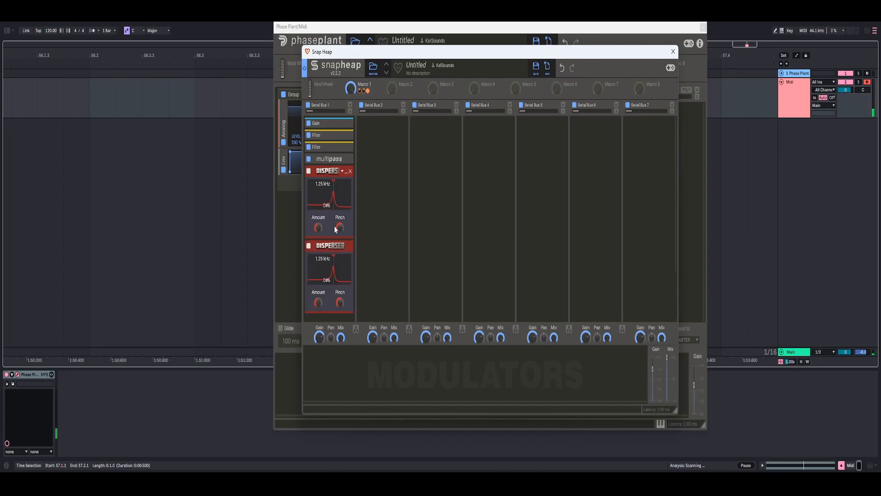
scroll(318, 262, "down", 2)
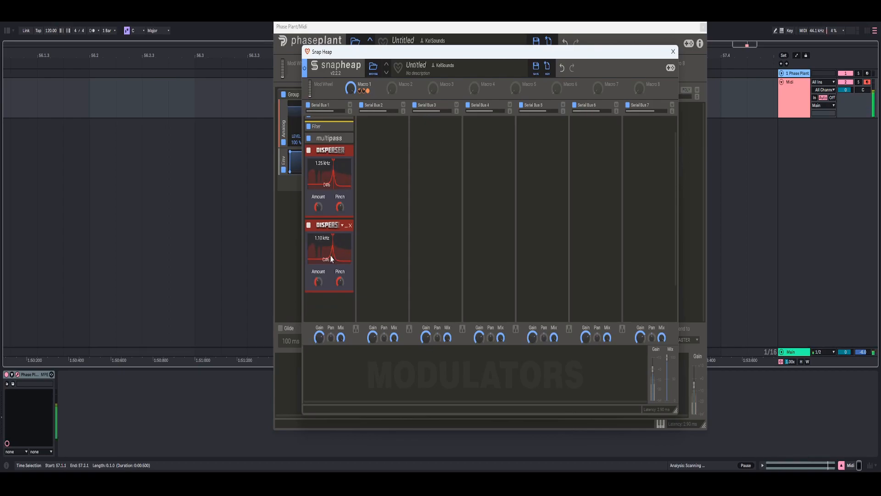
left_click_drag(330, 255, 330, 254)
left_click_drag(350, 88, 351, 163)
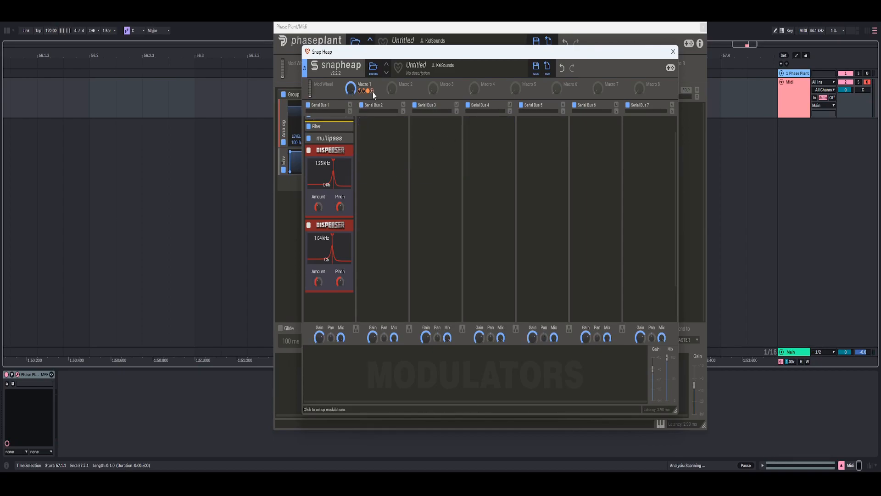
- Modulate the first Disperser's Pinch downward with Macro 1 to about 1.15, and sweep the macro to test it
left_click_drag(373, 92, 387, 189)
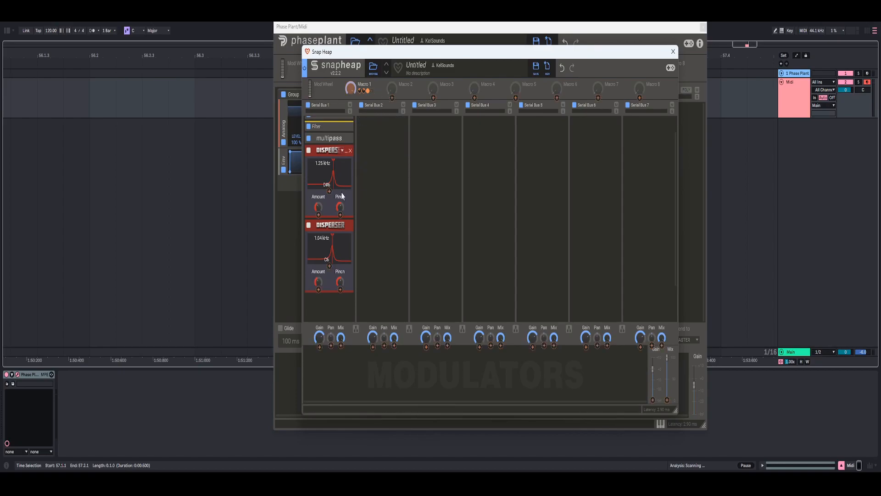
left_click(340, 215)
left_click_drag(341, 214, 340, 225)
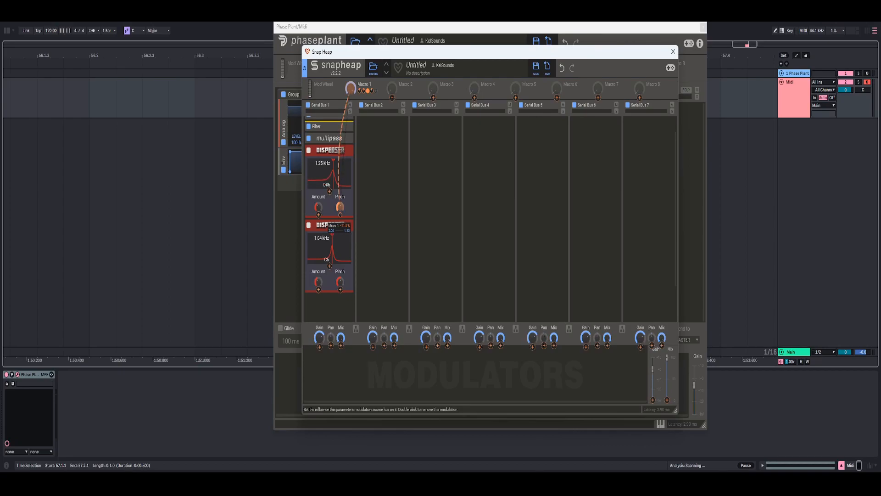
left_click(377, 181)
left_click_drag(351, 88, 351, 133)
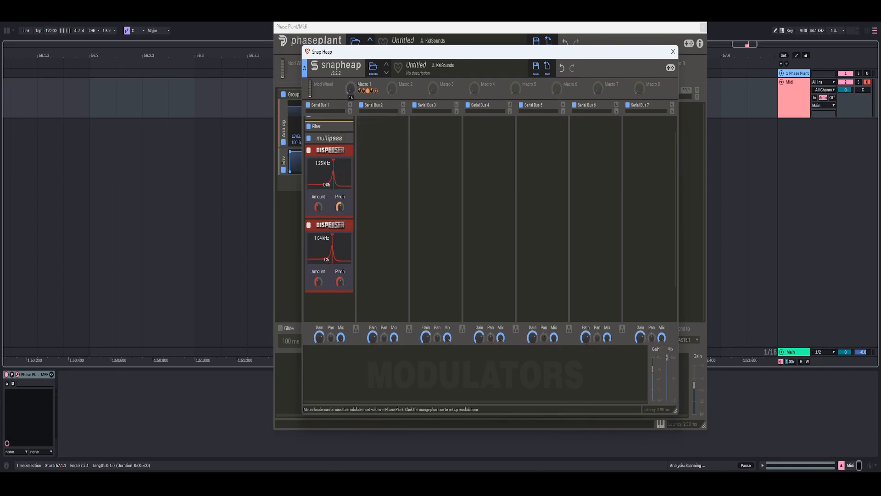
- Modulate the second Disperser's Pinch by a negative amount with Macro 1, and sweep the macro to test it
left_click(376, 91)
left_click(340, 289)
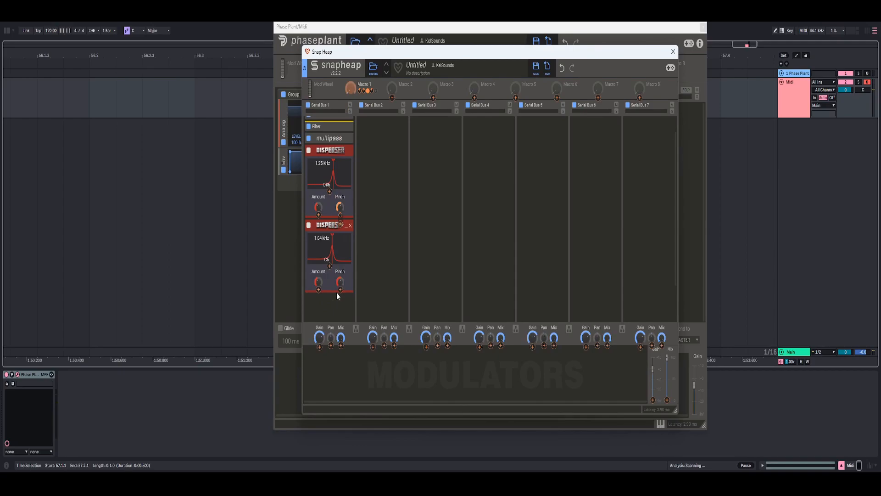
left_click_drag(340, 294, 340, 304)
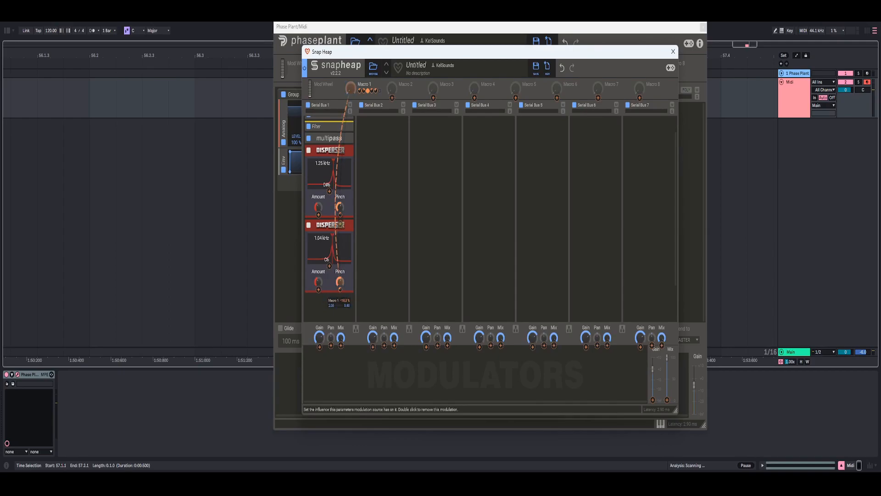
left_click(357, 107)
mouse_move(351, 88)
left_mouse_down()
mouse_move(350, 50)
mouse_move(351, 88)
left_mouse_up()
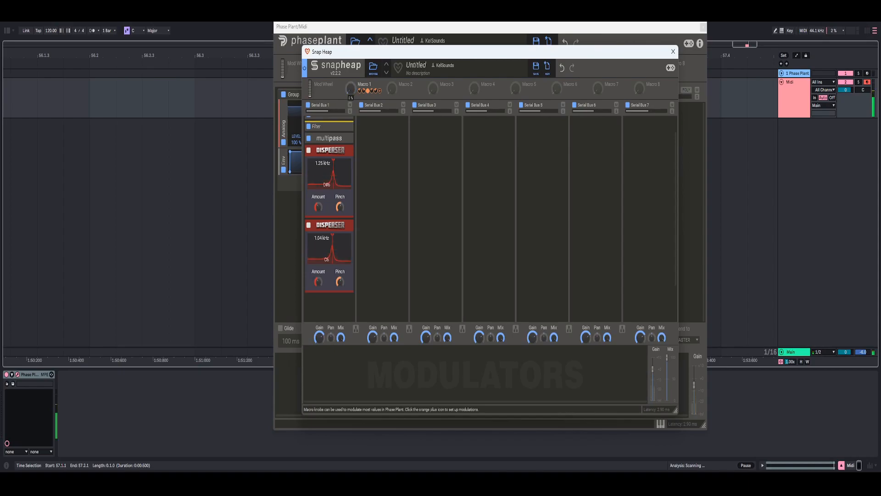
- Fine-tune the depth of Macro 1's modulation on the second Disperser's Pinch and retest the macro sweep
mouse_move(340, 289)
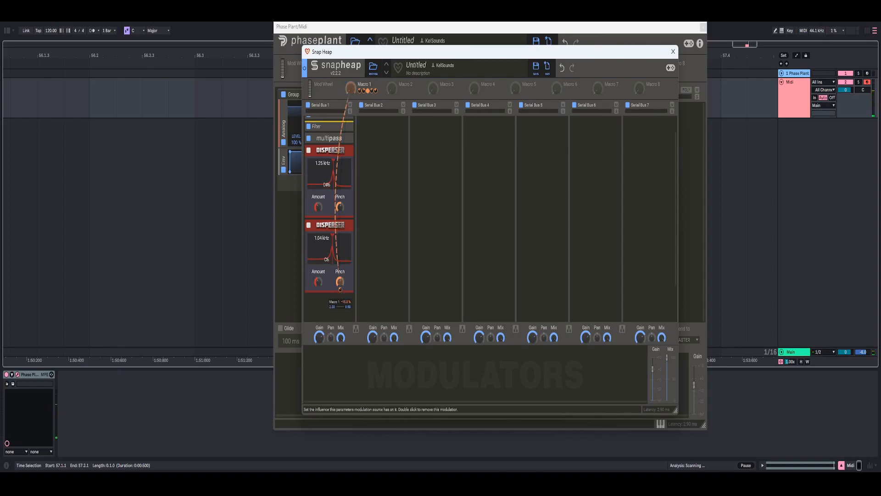
scroll(340, 289, "up", 2)
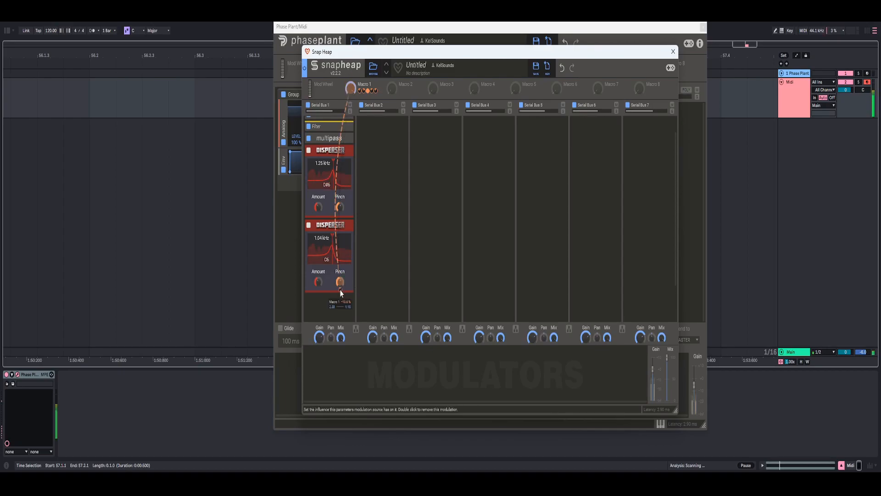
left_click_drag(340, 289, 340, 286)
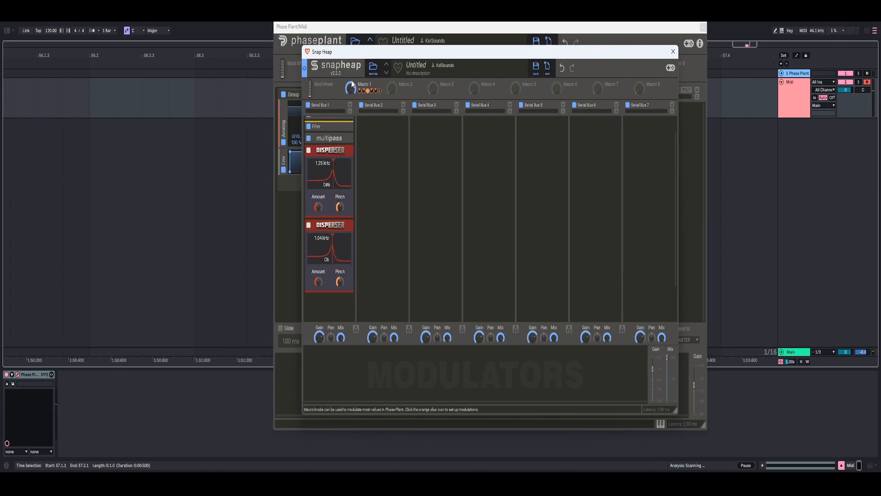
left_click_drag(351, 88, 351, 121)
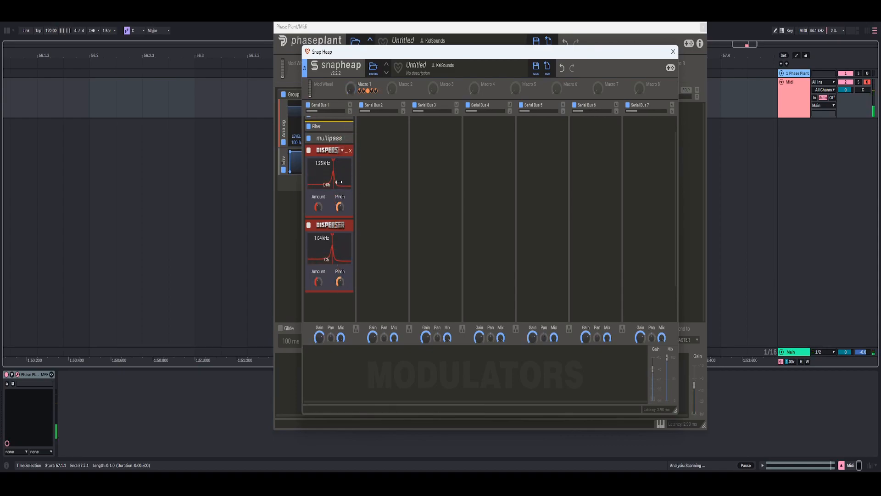
- Add a new group on Serial Bus 1, name it Fx, and move it above the Gain effect
left_click(314, 225)
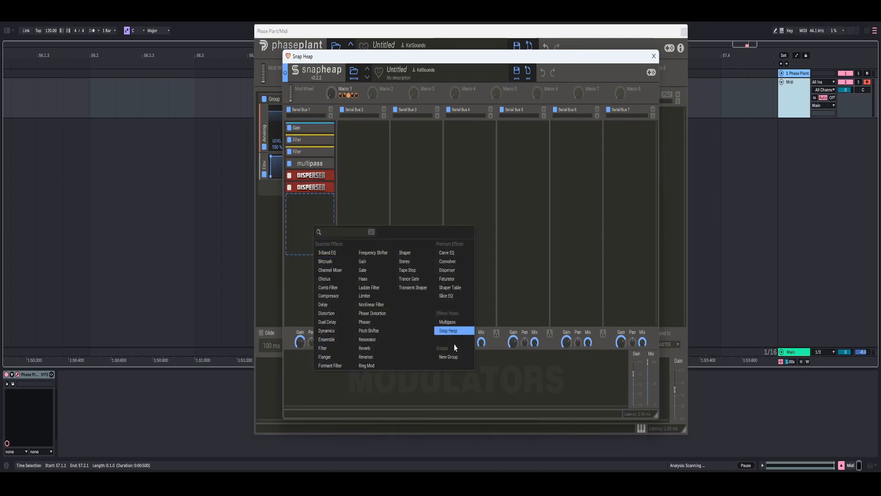
left_click(449, 356)
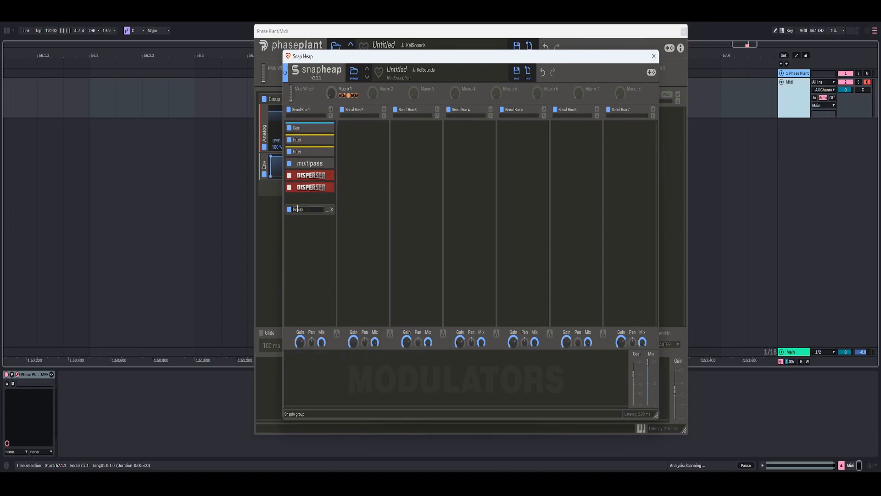
type("Fx")
key("Return")
left_click_drag(304, 182, 304, 122)
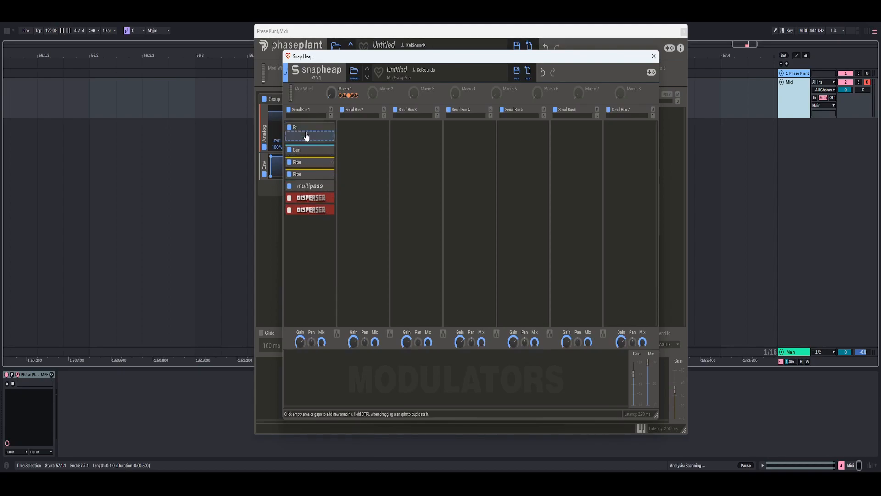
- Add a new group on Serial Bus 2 and name it Post Processing
left_click(358, 140)
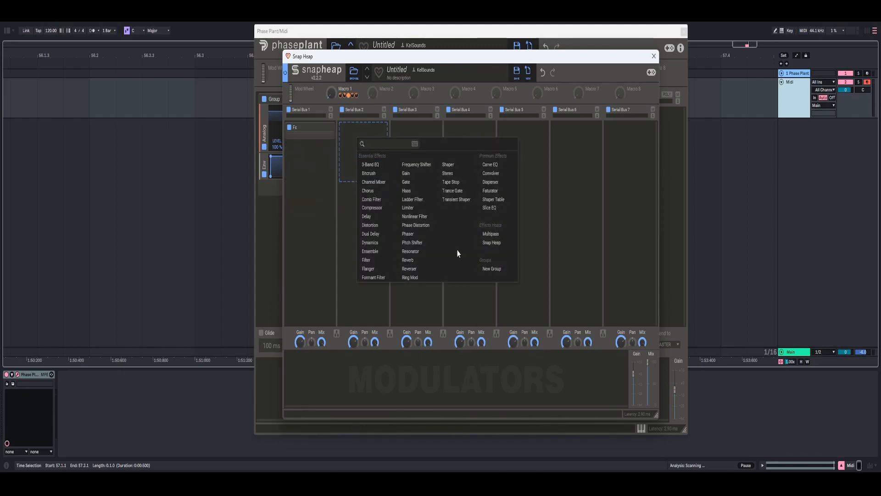
left_click(492, 268)
double_click(353, 127)
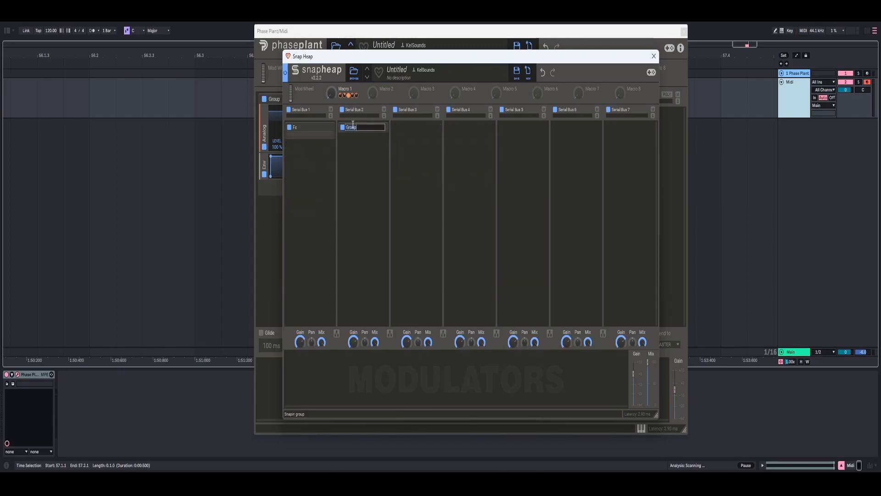
type("P")
type("ost Processing")
- Add a Distortion effect to the Post Processing group, set its type to Saturate, and adjust its Drive
left_click(362, 133)
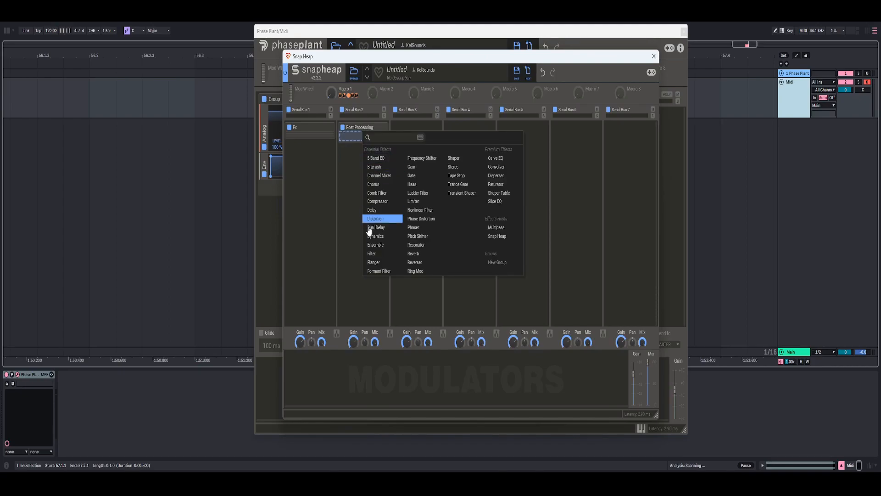
left_click(377, 222)
left_click(365, 172)
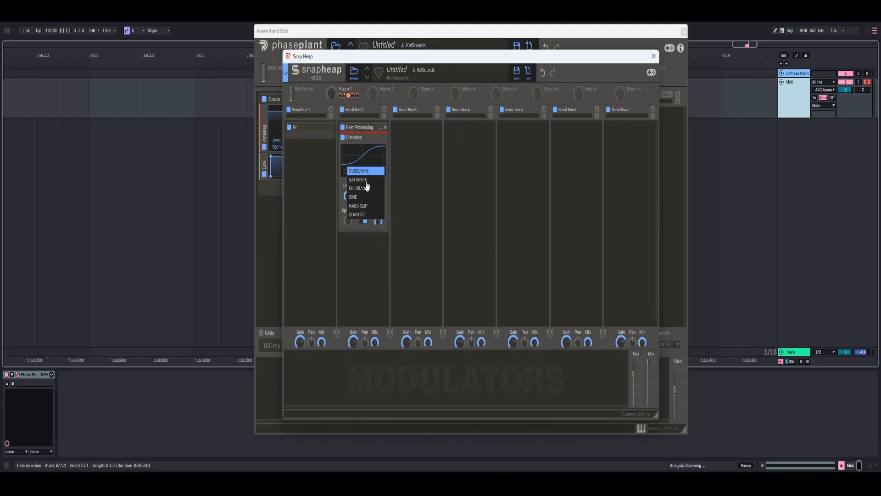
left_click(366, 181)
left_click_drag(349, 199, 348, 199)
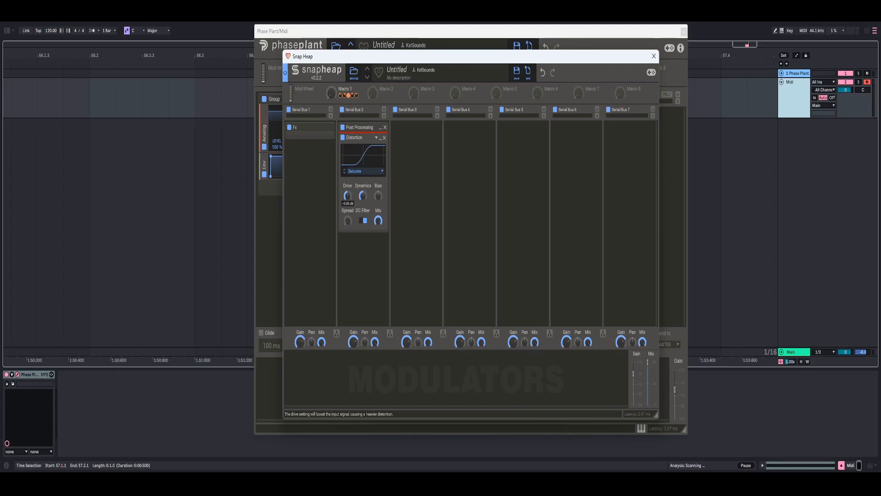
- Set the Distortion's Mix to 10% and sweep Macro 1 to test the sound
left_click_drag(378, 220, 378, 243)
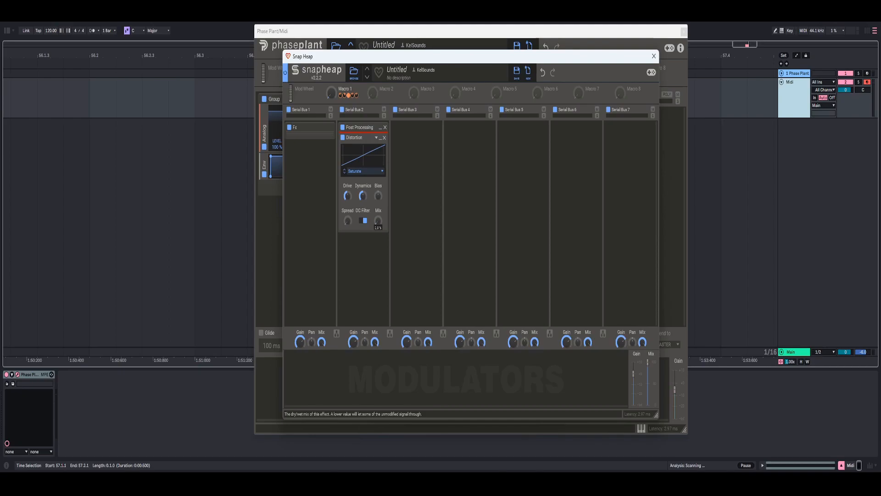
right_click(377, 221)
type("10")
key("Return")
mouse_move(331, 93)
left_mouse_down()
mouse_move(330, 80)
mouse_move(331, 105)
left_mouse_up()
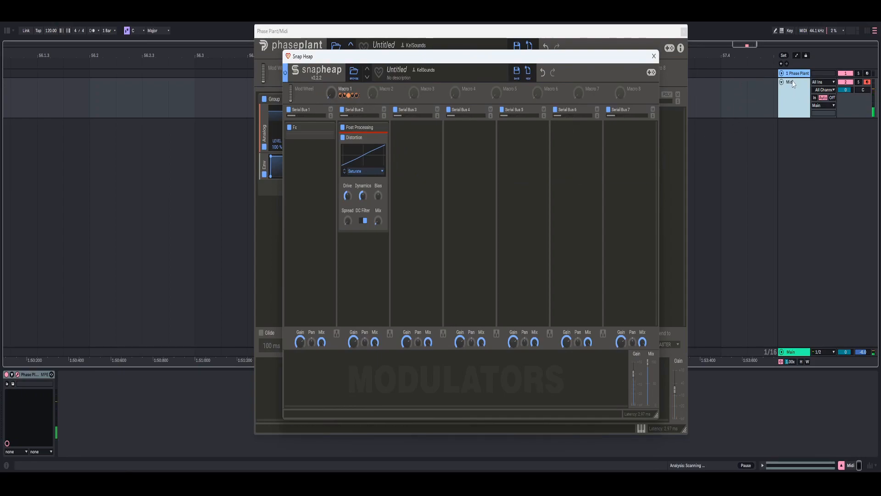
- Collapse the Distortion and add a 3-Band EQ below it in the Post Processing group
double_click(370, 138)
left_click(370, 157)
left_click(393, 177)
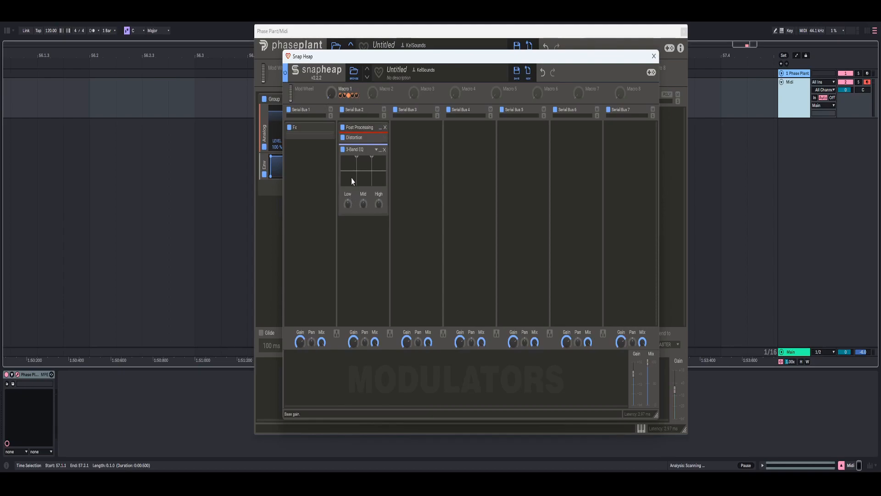
- Modulate the 3-Band EQ's Low gain downward with Macro 1 to about -0.64 dB, and sweep the macro to test it
left_click(361, 95)
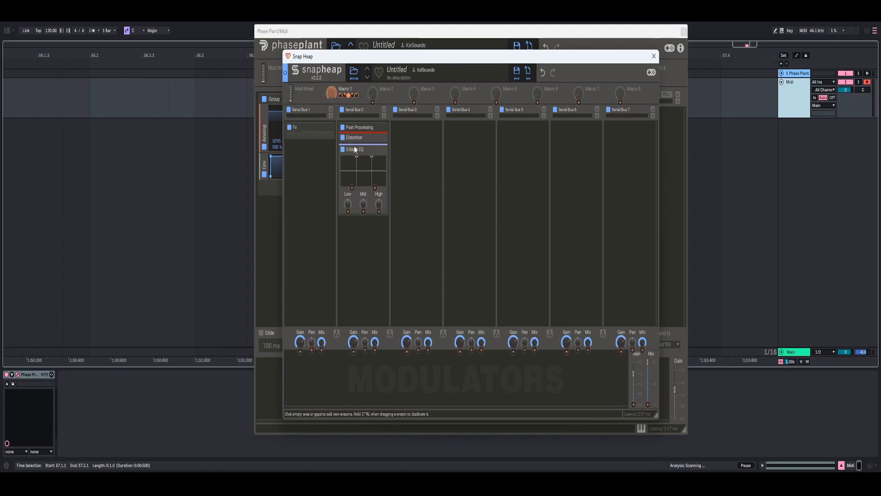
left_click(348, 211)
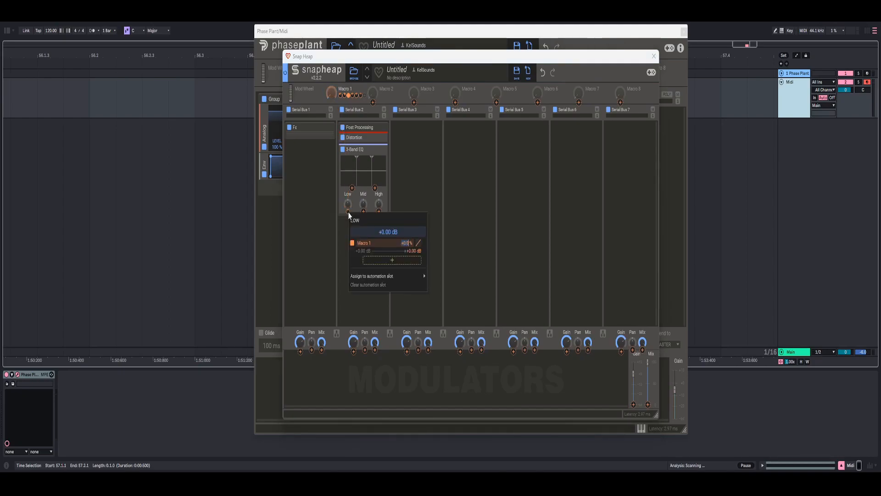
type("-2")
left_click(347, 214)
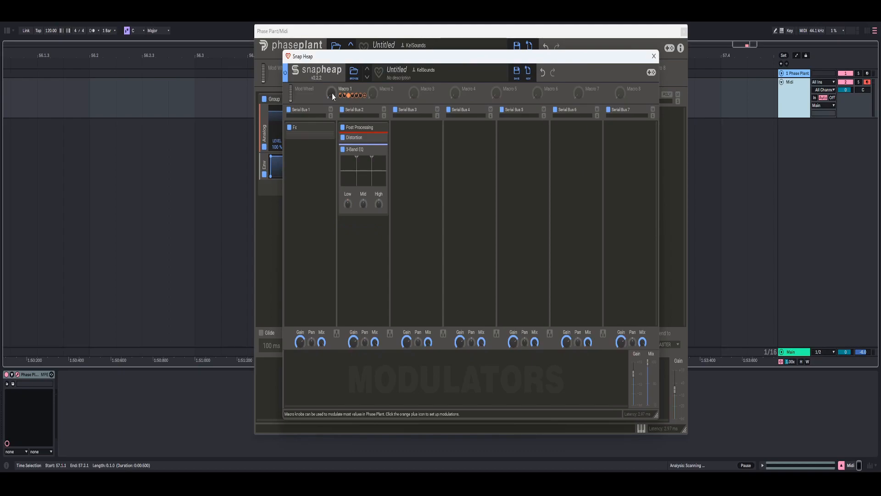
left_click_drag(332, 93, 332, 69)
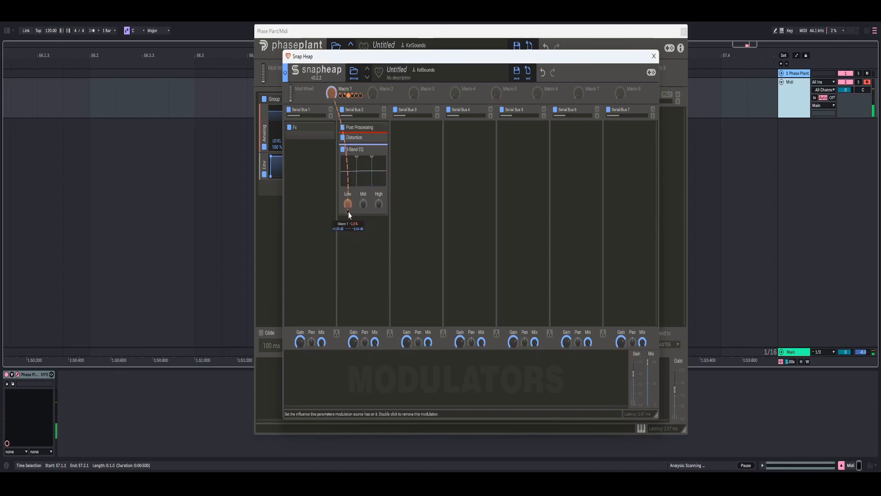
- Review the depth of Macro 1's modulation on the 3-Band EQ's Low gain and sweep the macro again
right_click(347, 212)
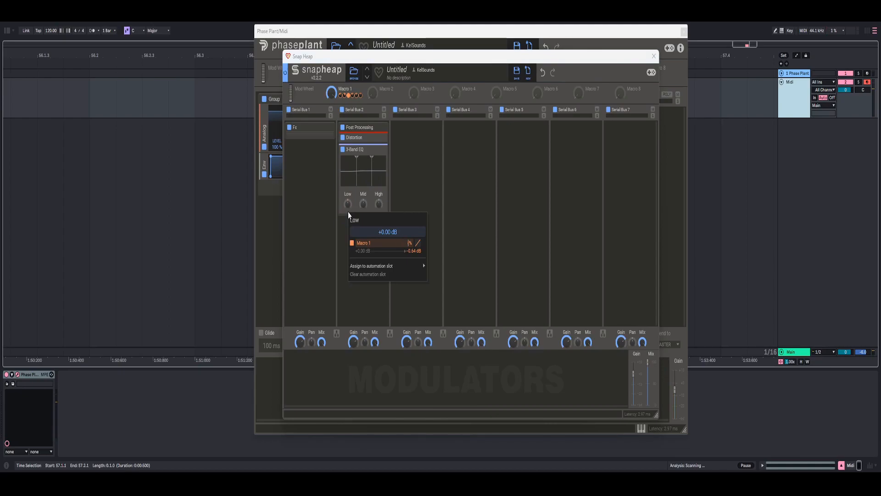
left_click(347, 211)
left_click_drag(332, 94, 332, 134)
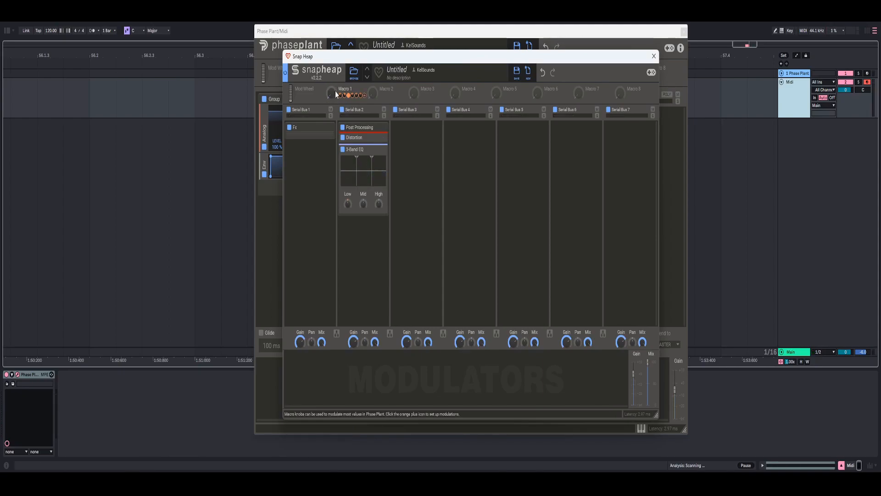
mouse_move(332, 95)
left_mouse_down()
mouse_move(331, 57)
mouse_move(331, 95)
left_mouse_up()
- Add a Limiter after the 3-Band EQ in the Post Processing group, and collapse the effects and the group
left_click(381, 153)
left_click(372, 161)
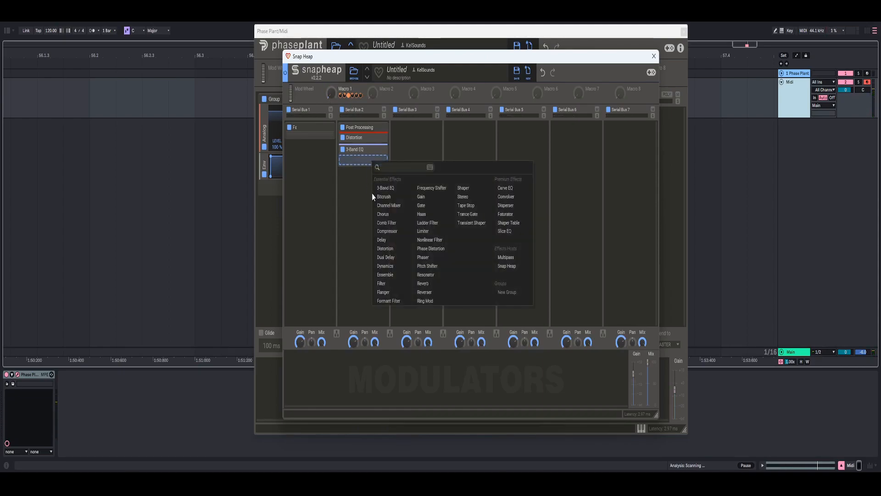
left_click(423, 231)
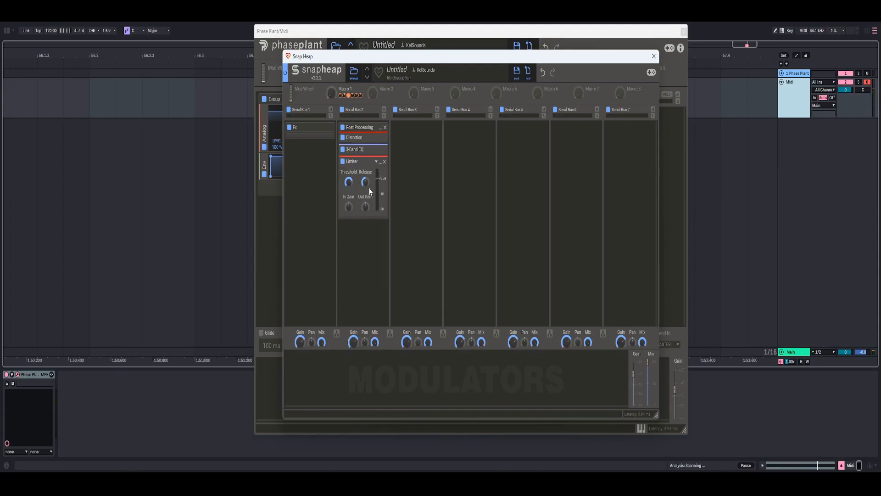
left_click(381, 164)
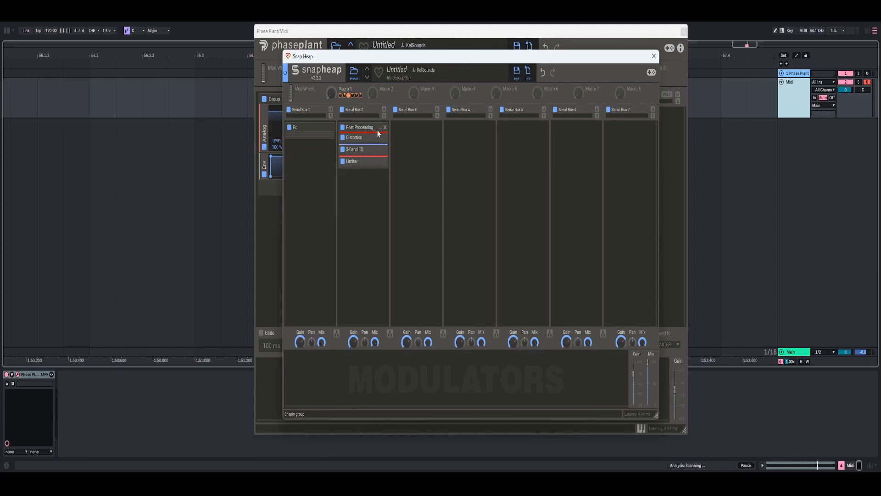
left_click(380, 130)
- Close the Snap Heap editor and sweep Macro 1 on the Lane 1 Snap Heap to test the finished sound
mouse_move(331, 93)
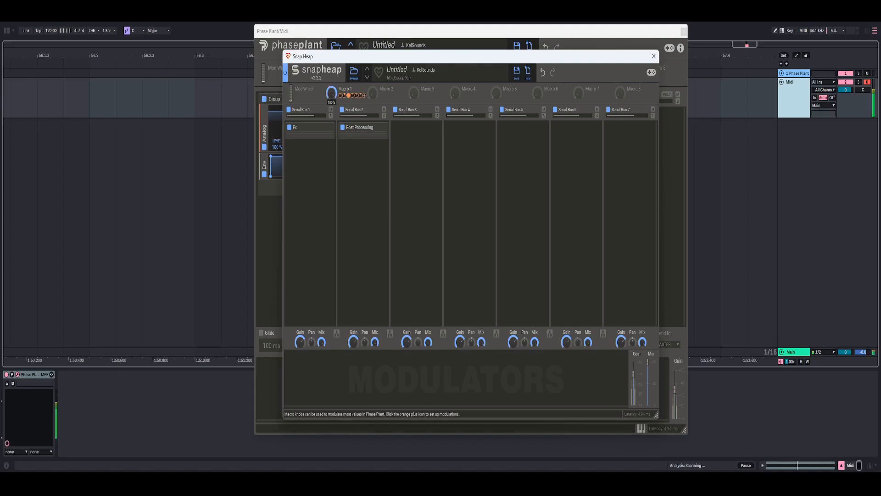
left_click(654, 56)
left_click_drag(540, 150, 540, 110)
left_click_drag(540, 110, 539, 149)
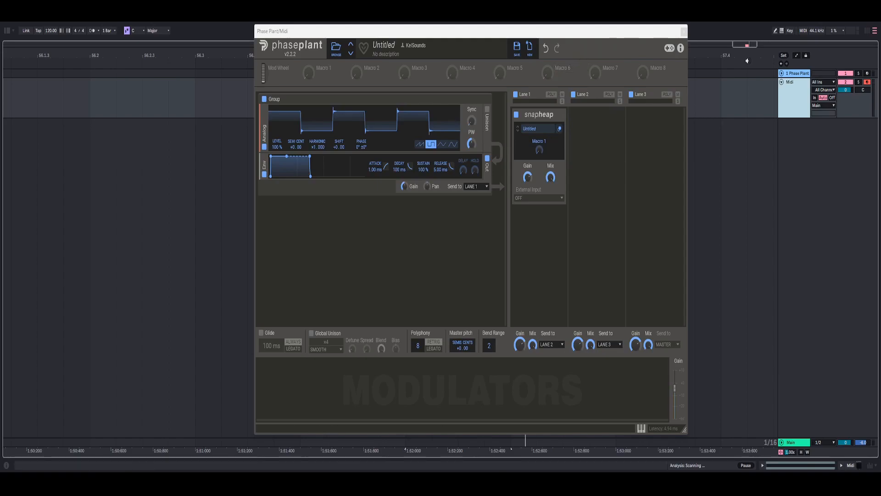
- Switch to Ableton Live, select the 1 Phase Plant track, and open its Phase Plant device with the Yaaaiee Preset
left_click(787, 74)
left_click_drag(469, 81, 470, 74)
left_click(839, 466)
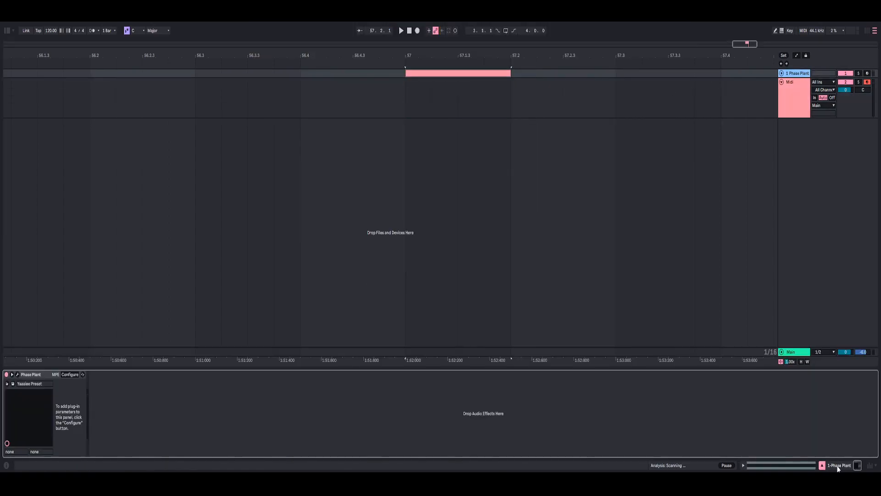
left_click(18, 374)
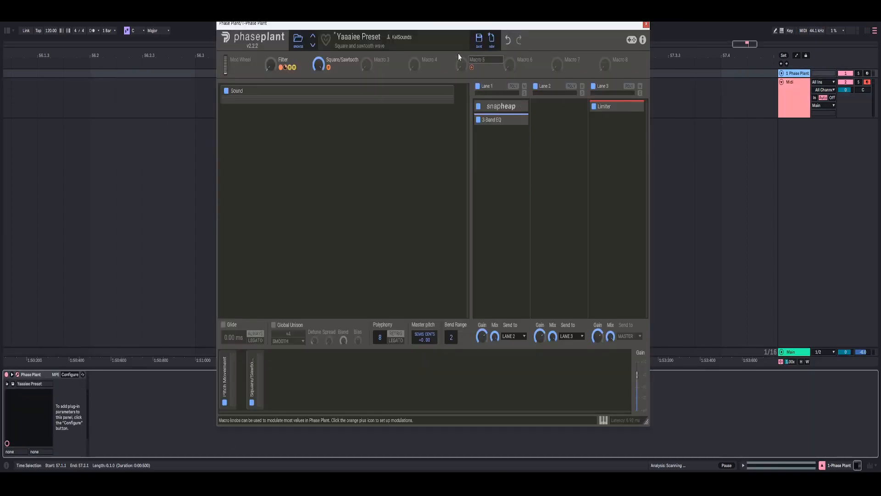
- Audition the Yaaaiee Preset's Filter macro and close the Phase Plant window
left_click_drag(366, 26, 398, 24)
mouse_move(302, 66)
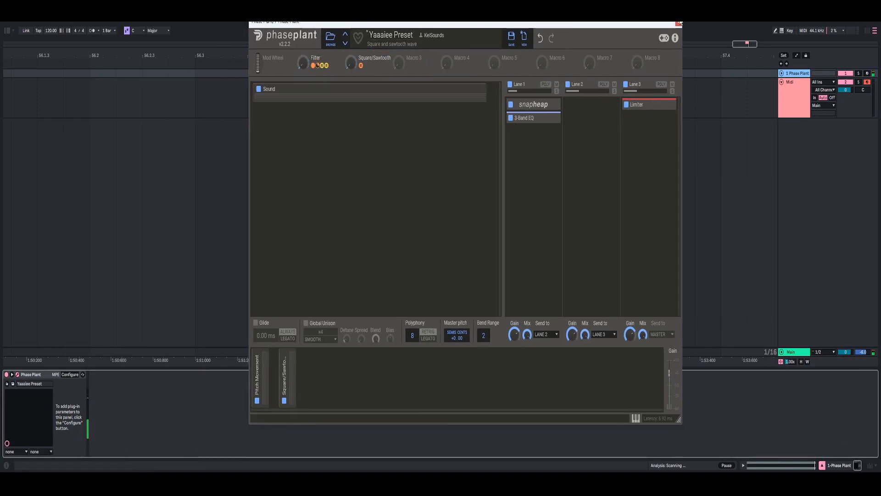
left_click(678, 24)
- Play the Fx audio clips on the 3 2-Fx track to listen to the example sounds
left_click(486, 106)
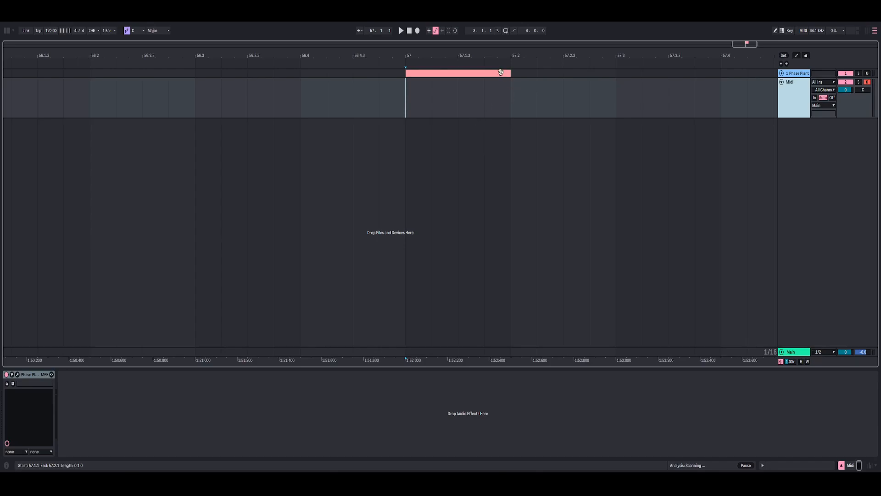
left_click_drag(521, 56, 454, 42)
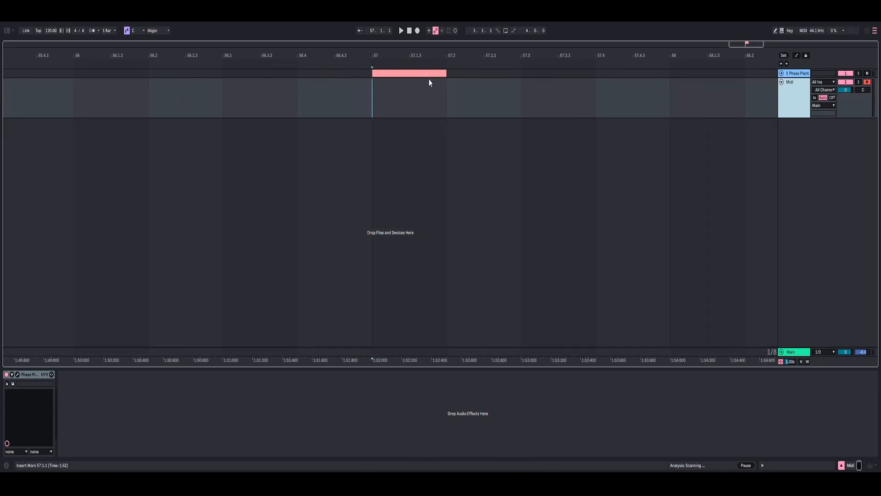
left_click(455, 107)
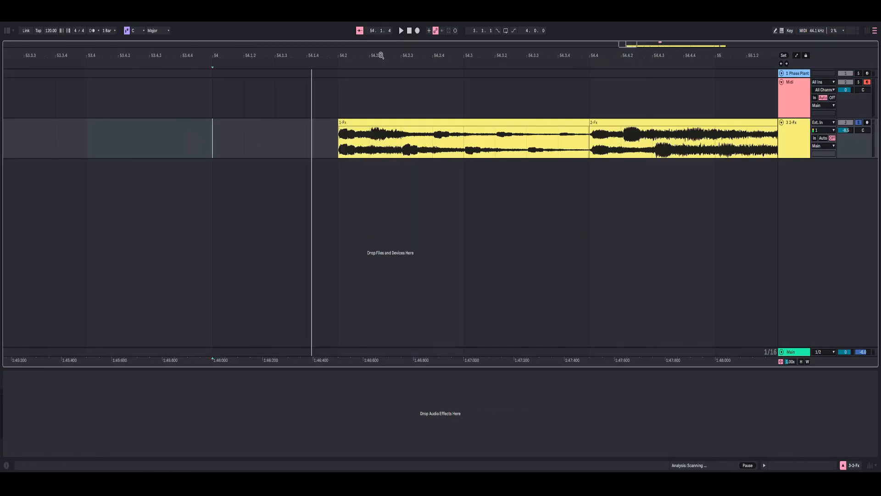
key("space")
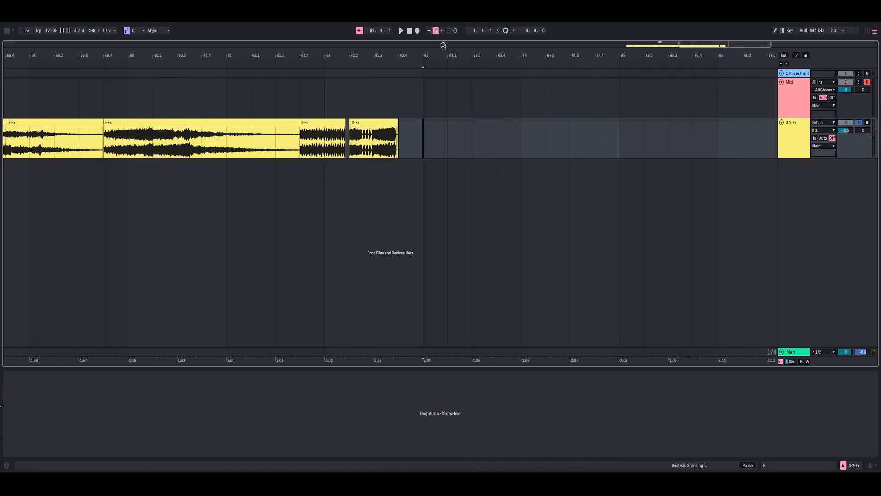
left_click_drag(424, 54, 425, 55)
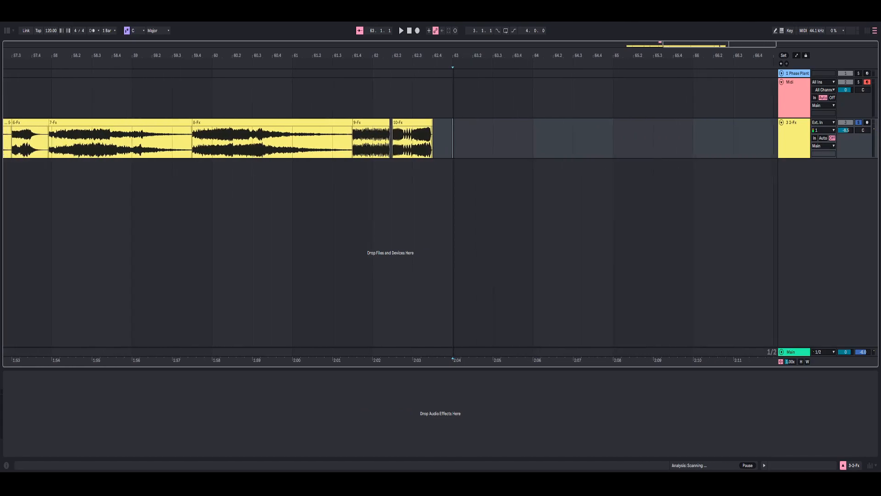